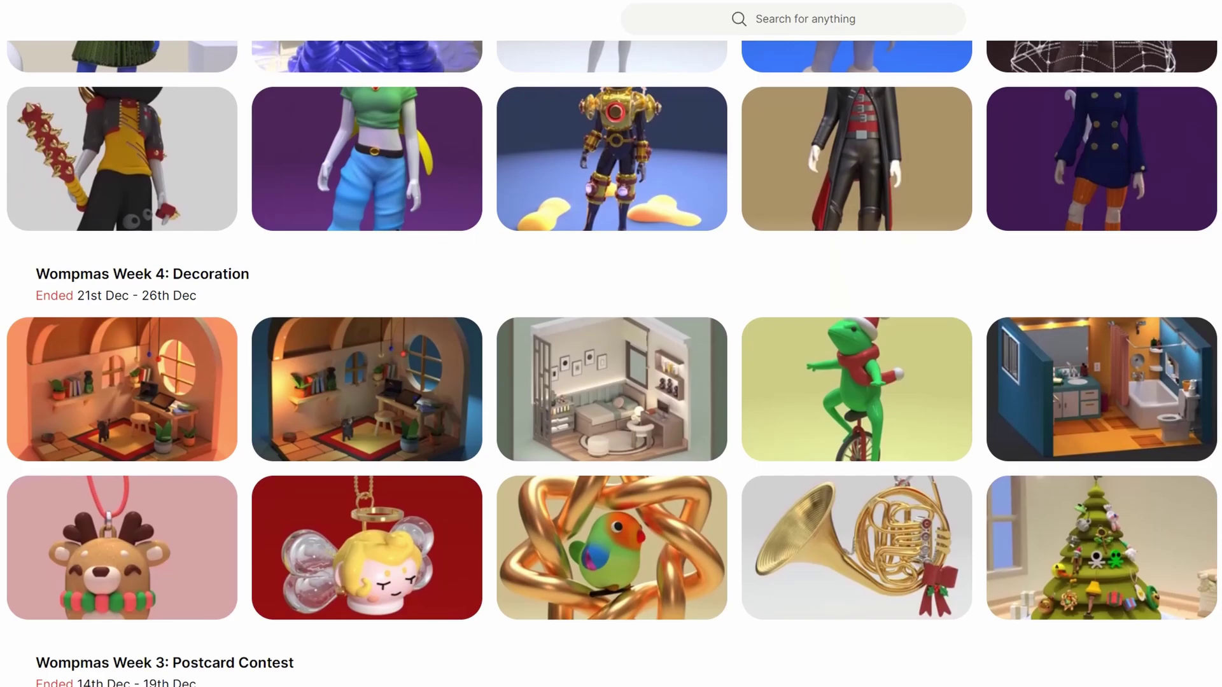
Zoom out around the blended shapes and snap through the side views back to front-right.
scroll(611, 356, down, 6)
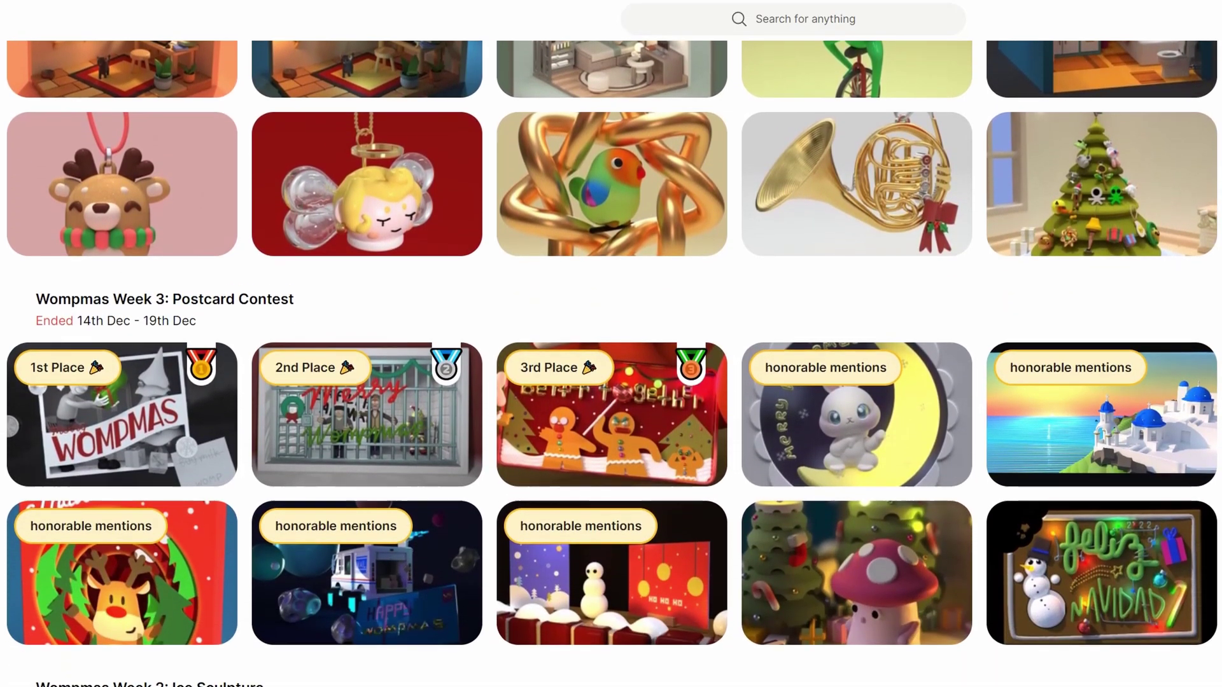
scroll(611, 357, down, 6)
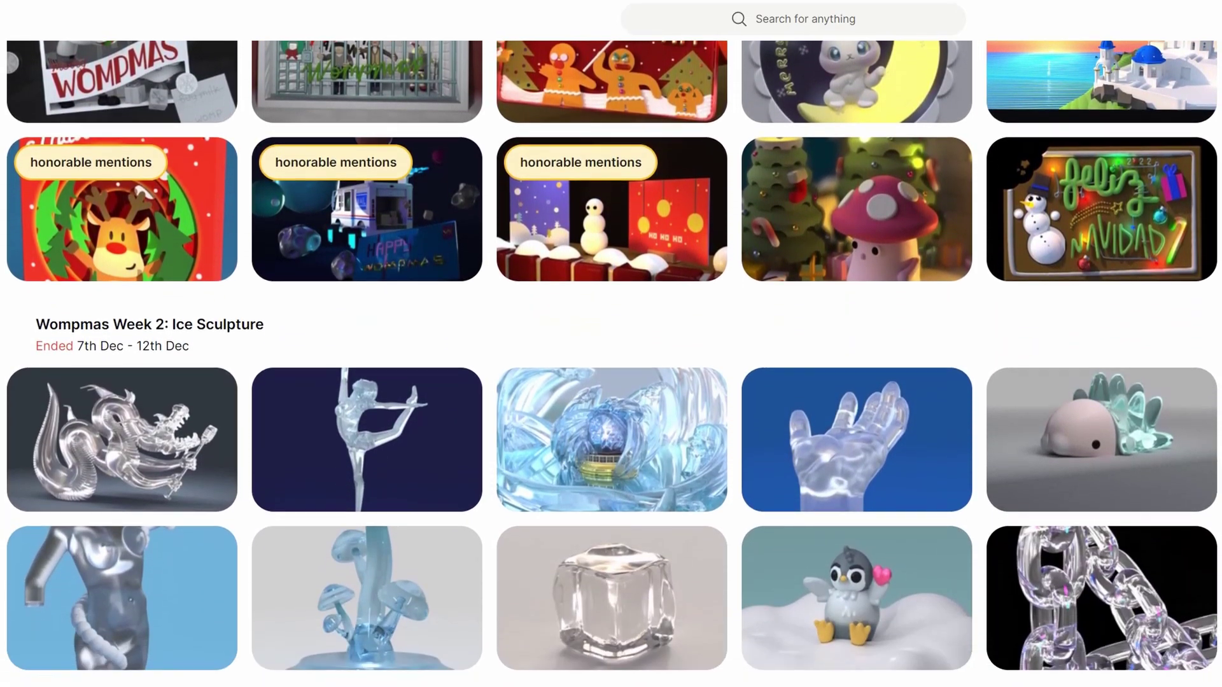
scroll(611, 356, down, 6)
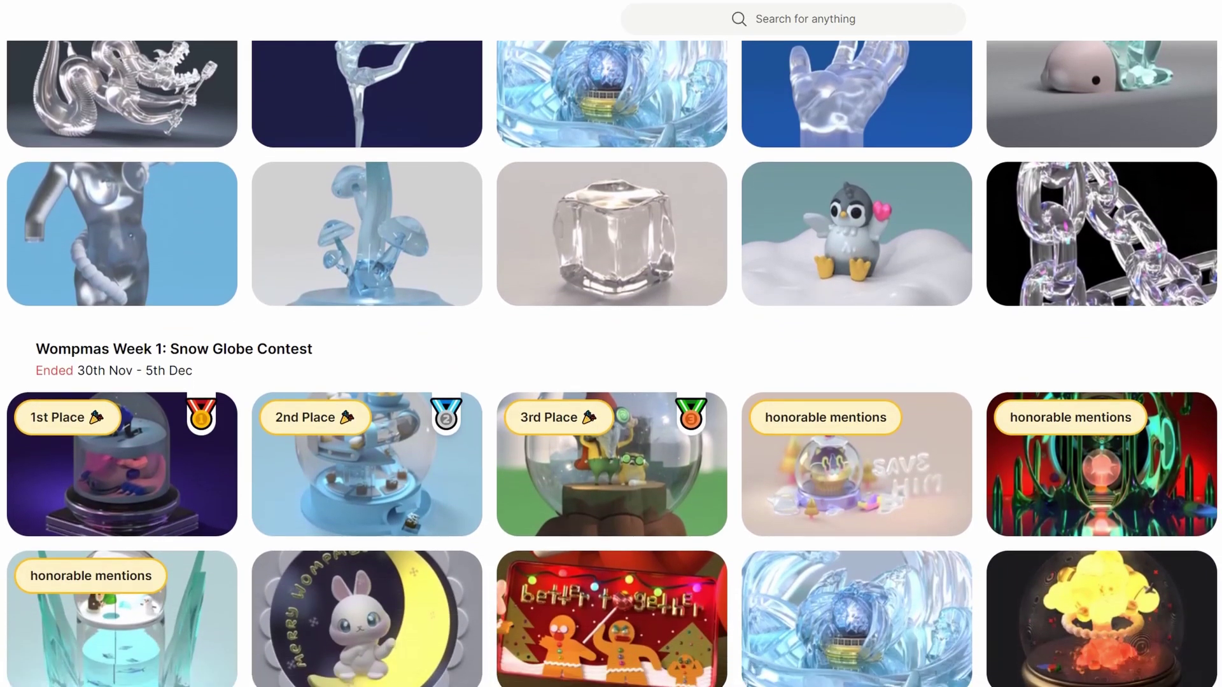
scroll(611, 356, down, 6)
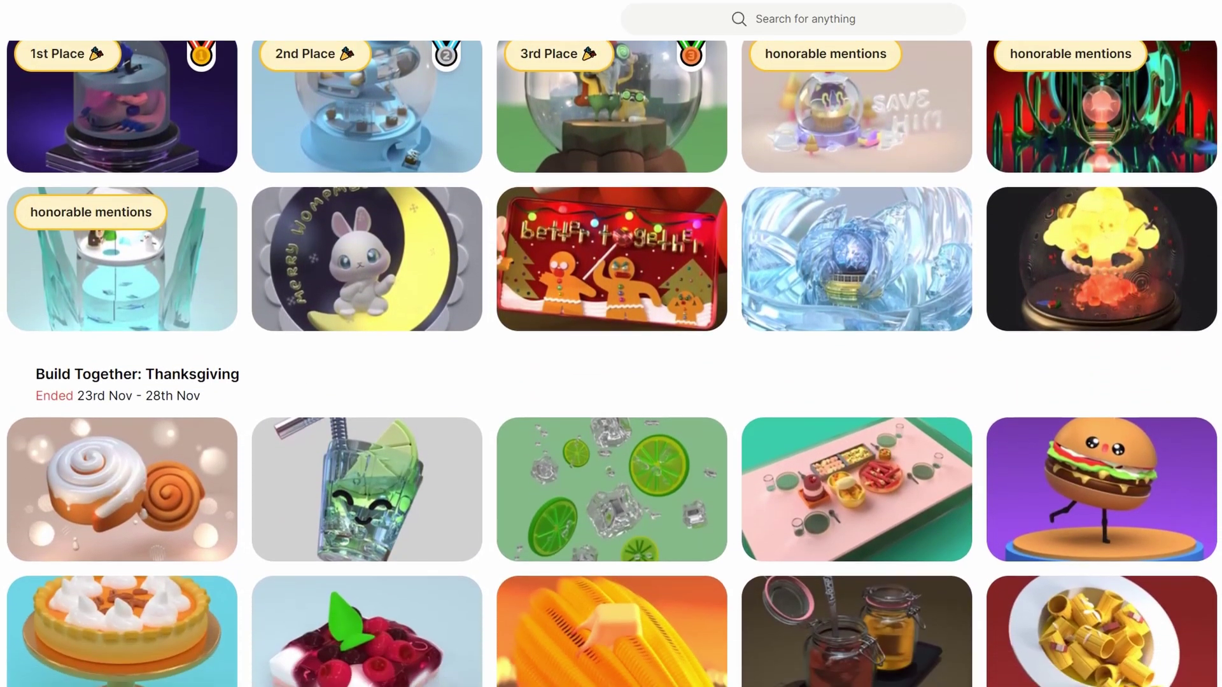
scroll(611, 356, down, 6)
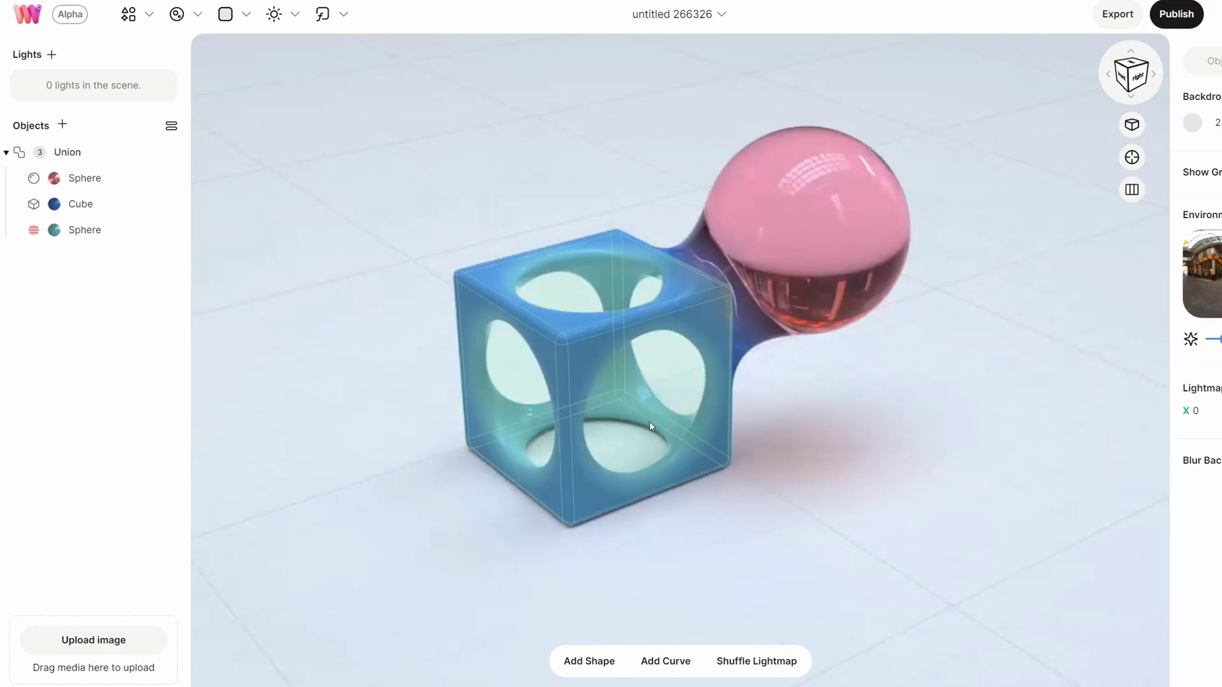
right_drag(650, 422, 525, 360)
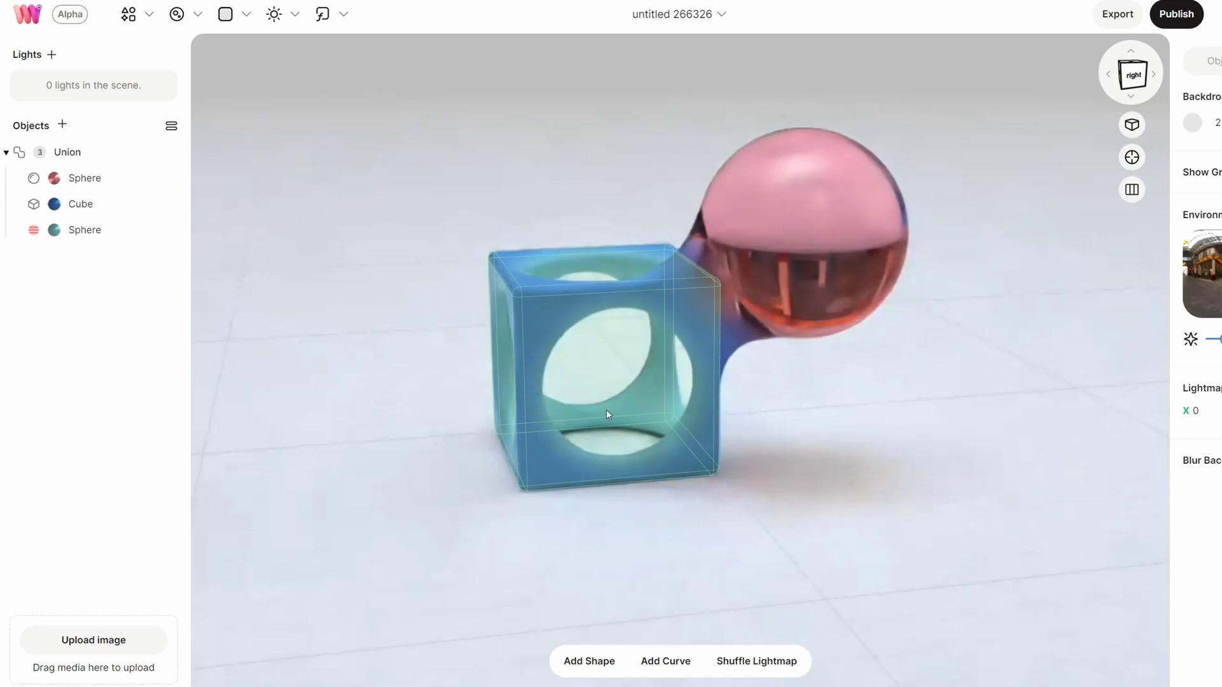
right_drag(606, 410, 647, 447)
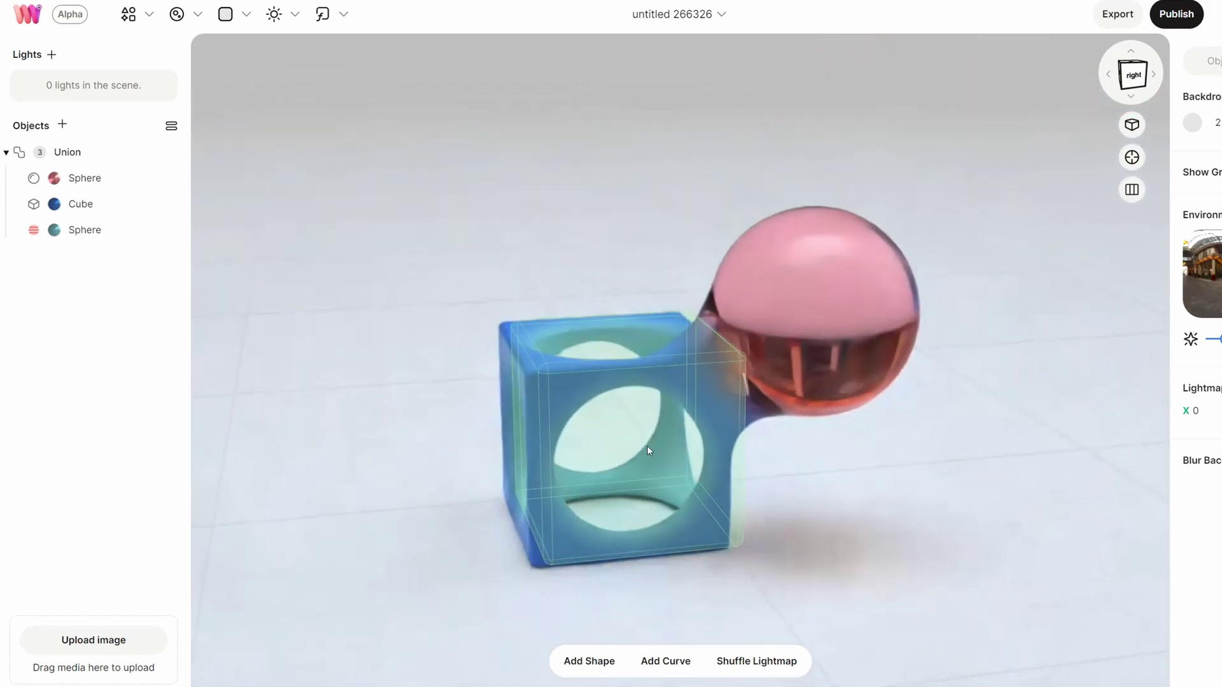
click(1138, 75)
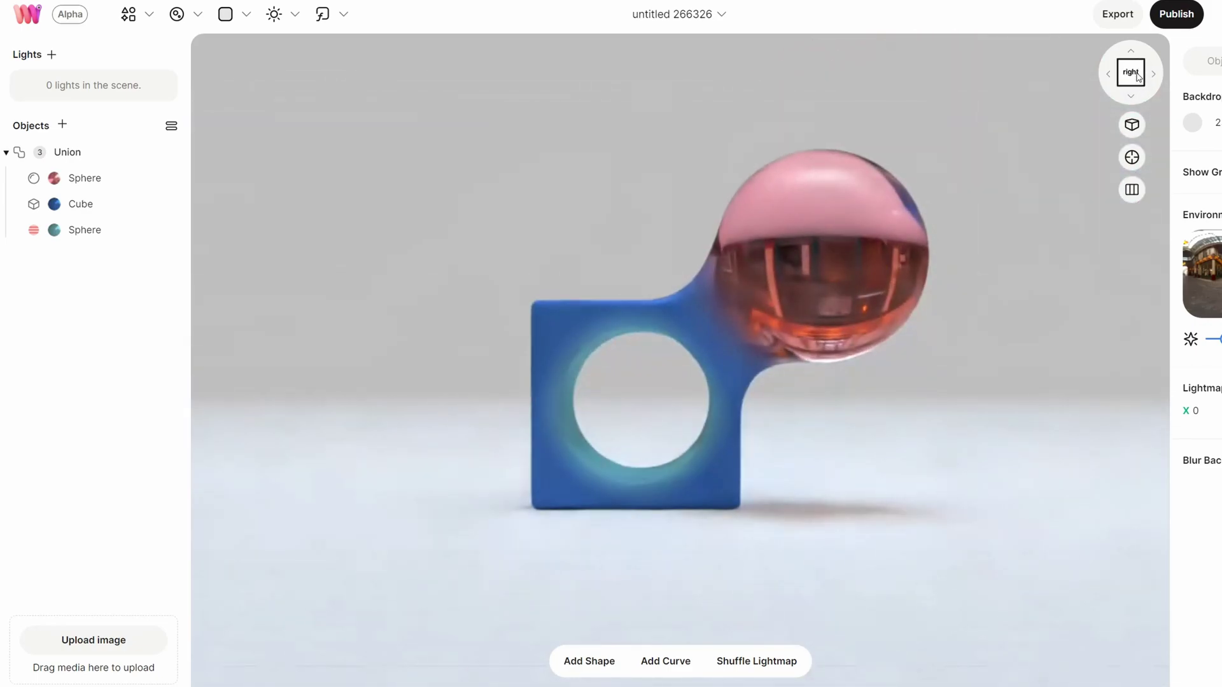
click(1154, 75)
click(1131, 72)
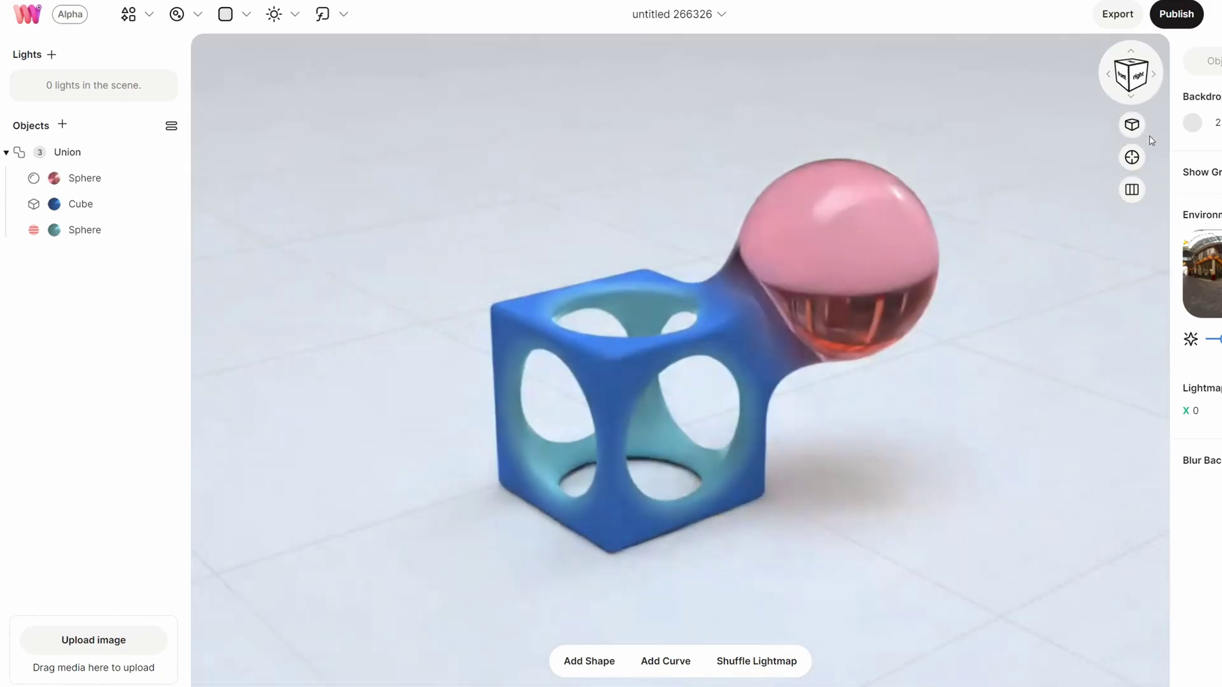
Switch the camera from Perspective to Orthographic projection.
click(1137, 127)
scroll(698, 431, up, 5)
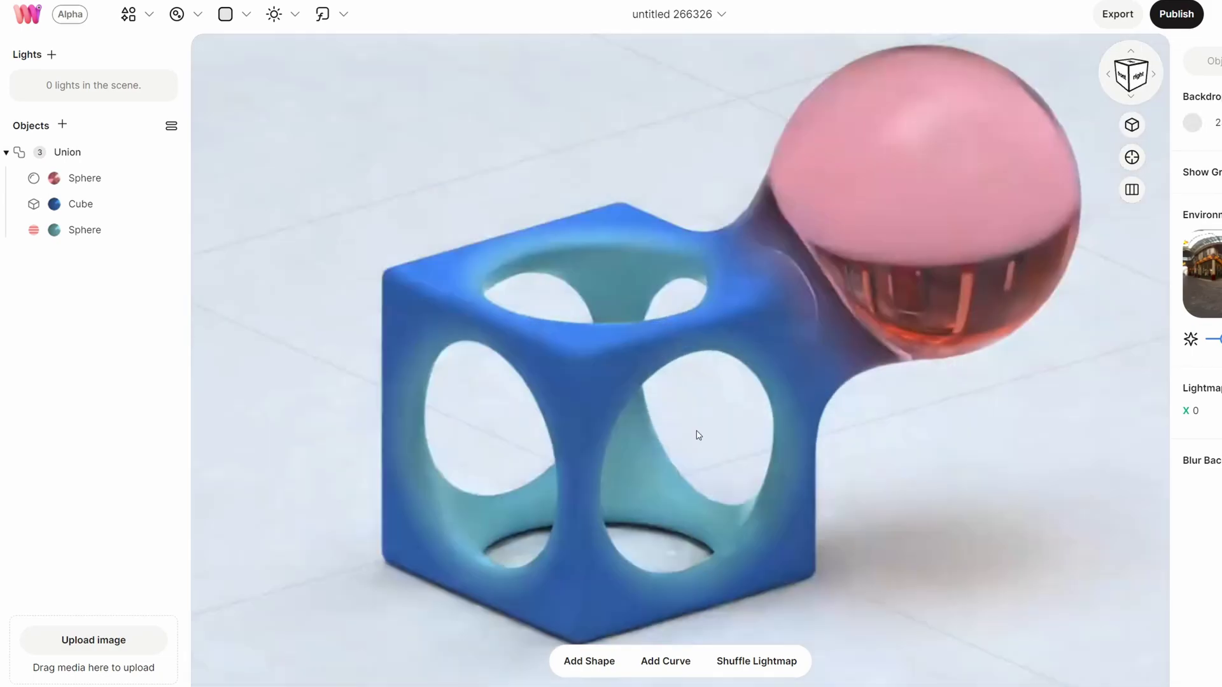
scroll(706, 426, down, 2)
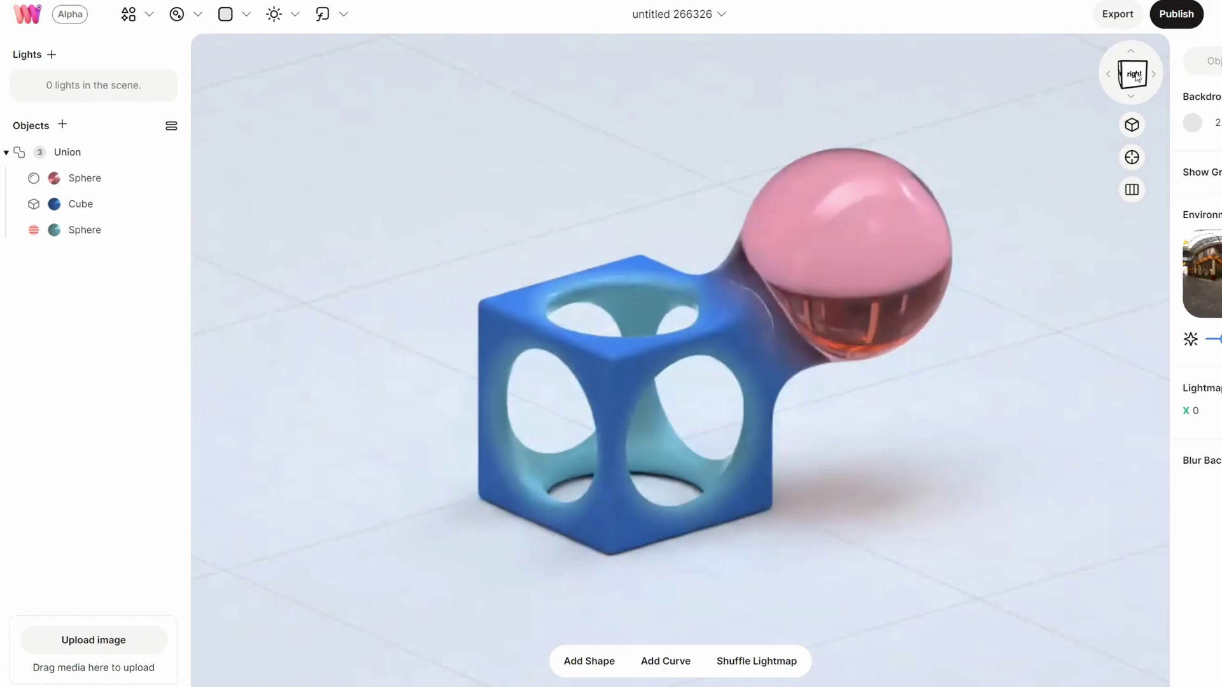
Duplicate the cube, move the copy right, and stretch it into a tall narrow bar.
click(592, 407)
key(ctrl+d)
drag(482, 466, 904, 380)
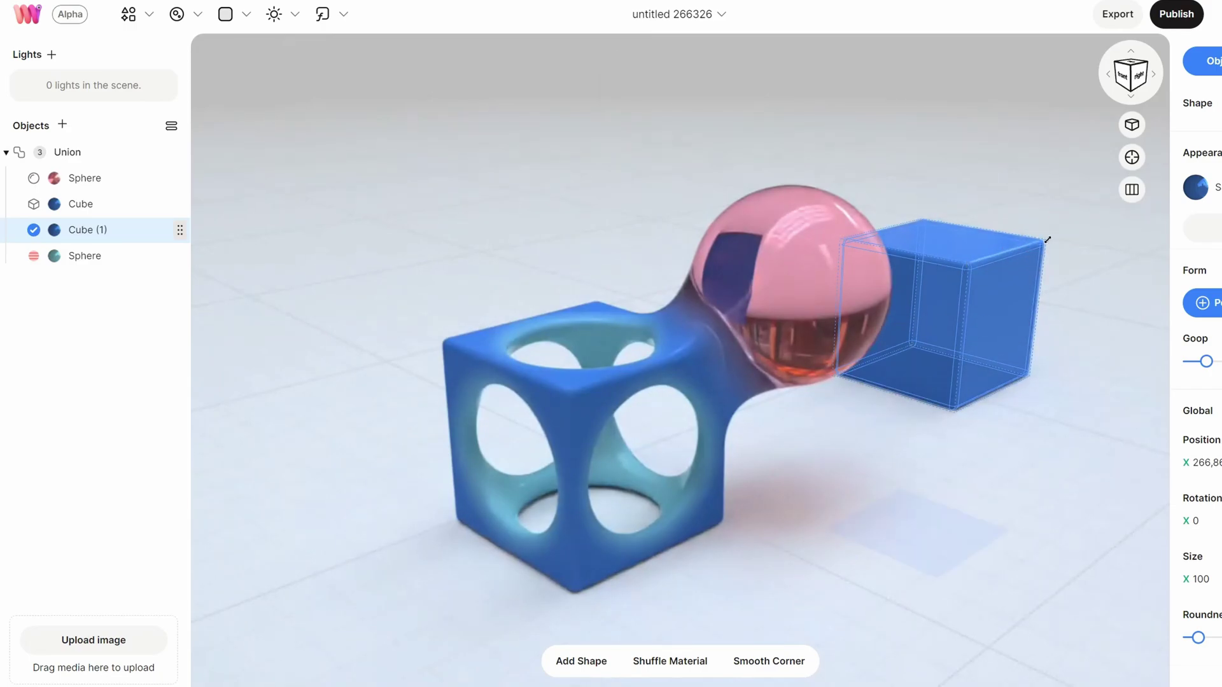
drag(1048, 239, 1101, 245)
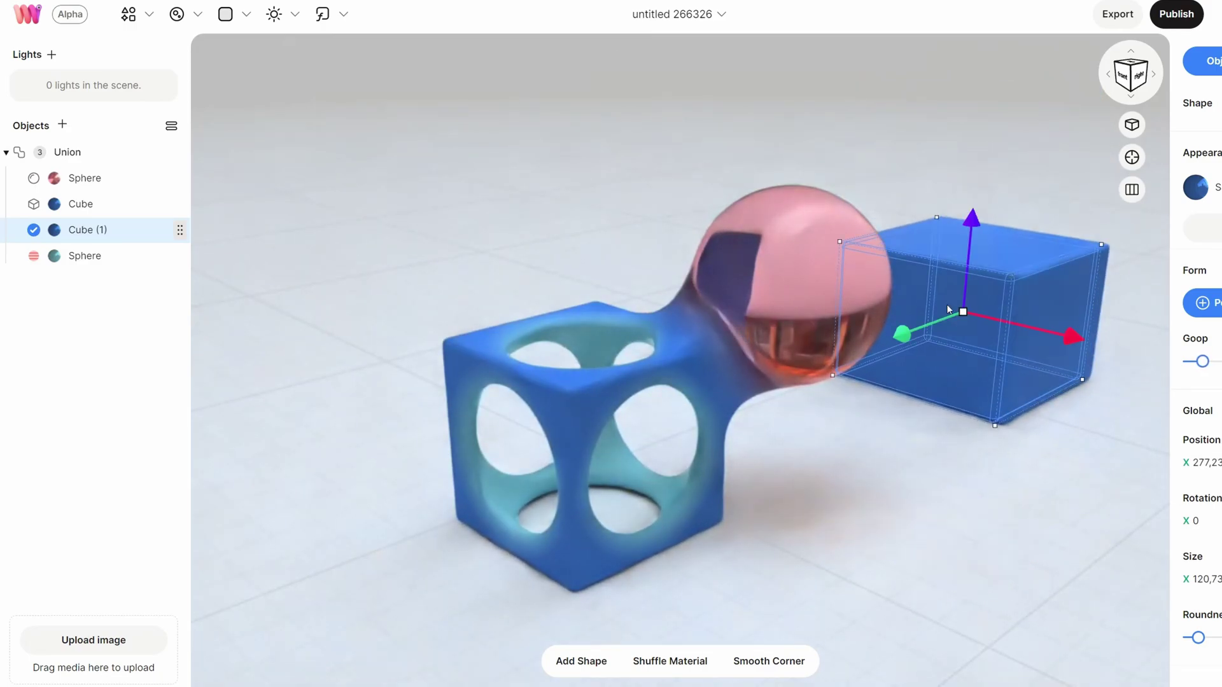
drag(824, 437, 824, 322)
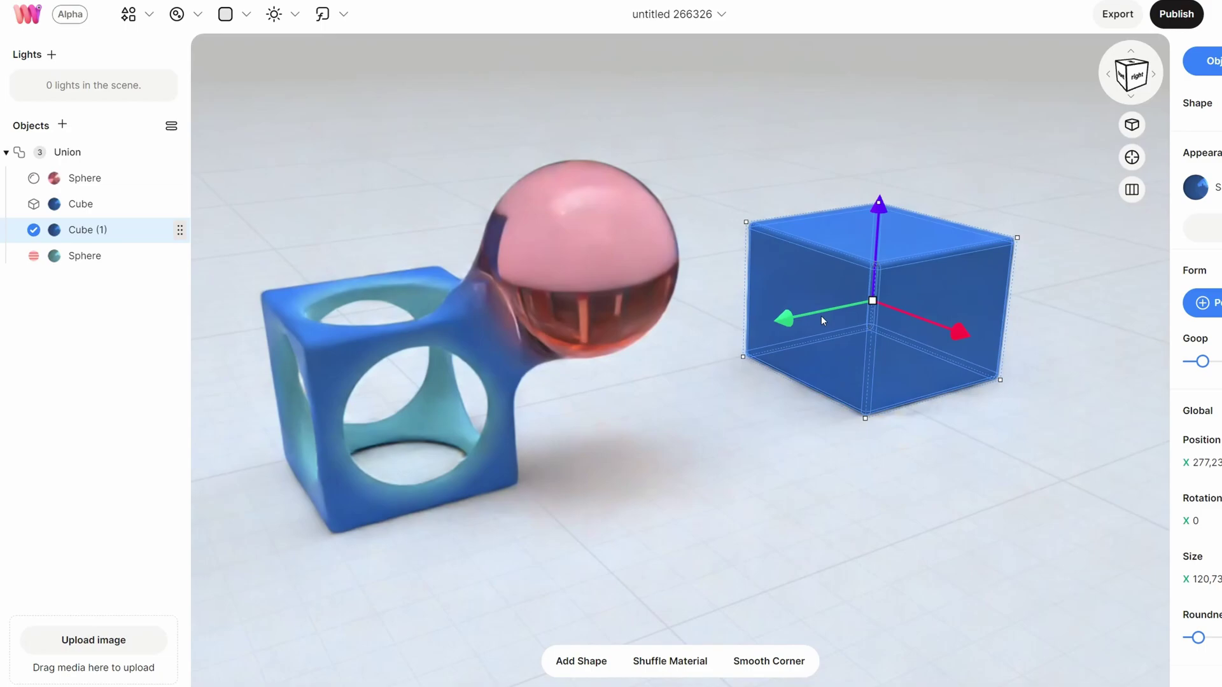
drag(1008, 243, 831, 157)
Duplicate the bar further right and move Cube (3) left toward the sphere.
alt+drag(822, 274, 1051, 364)
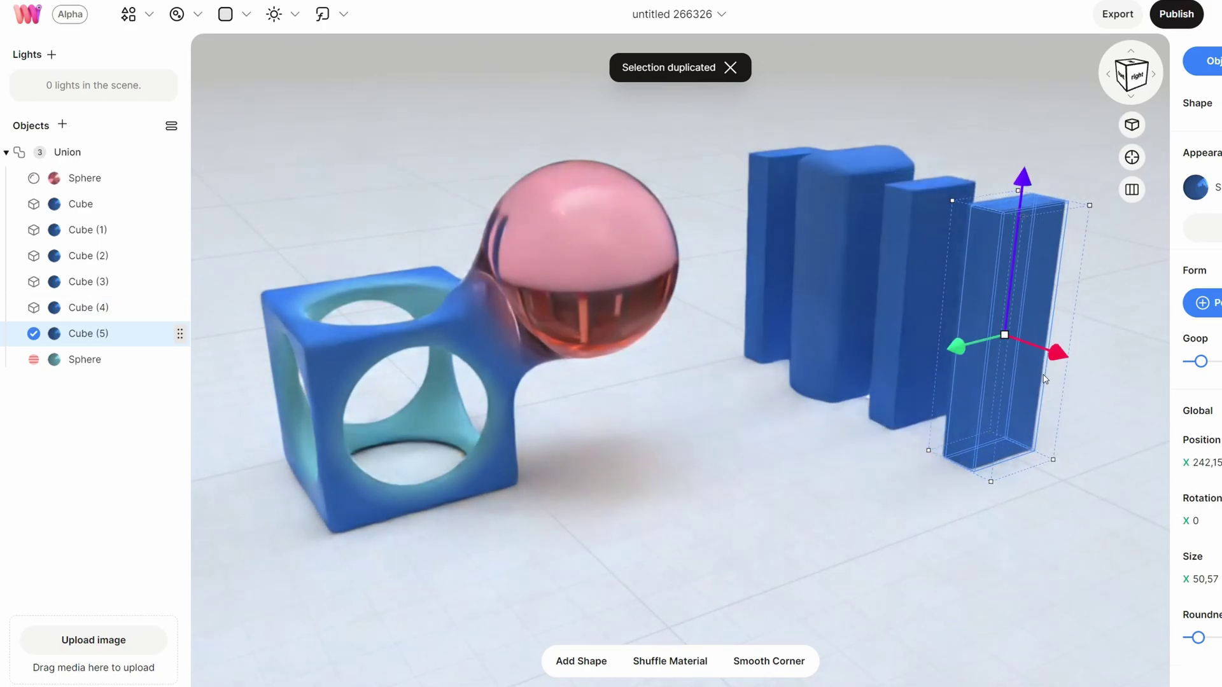
click(831, 271)
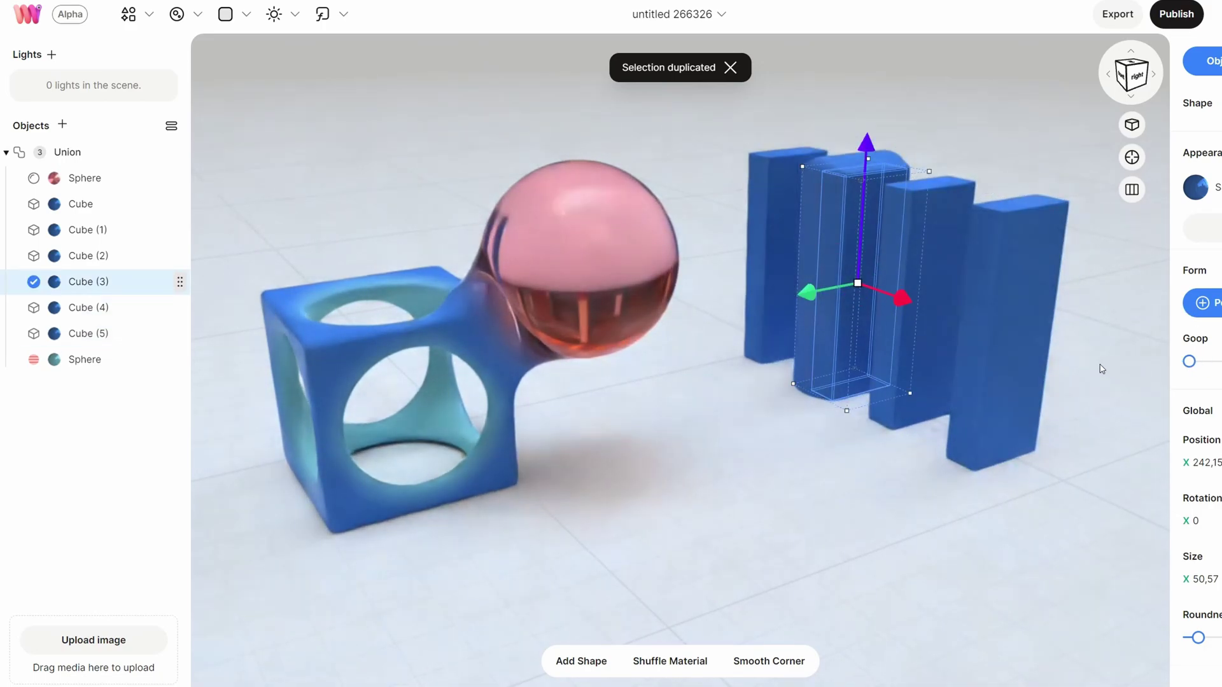
alt+drag(772, 303, 688, 325)
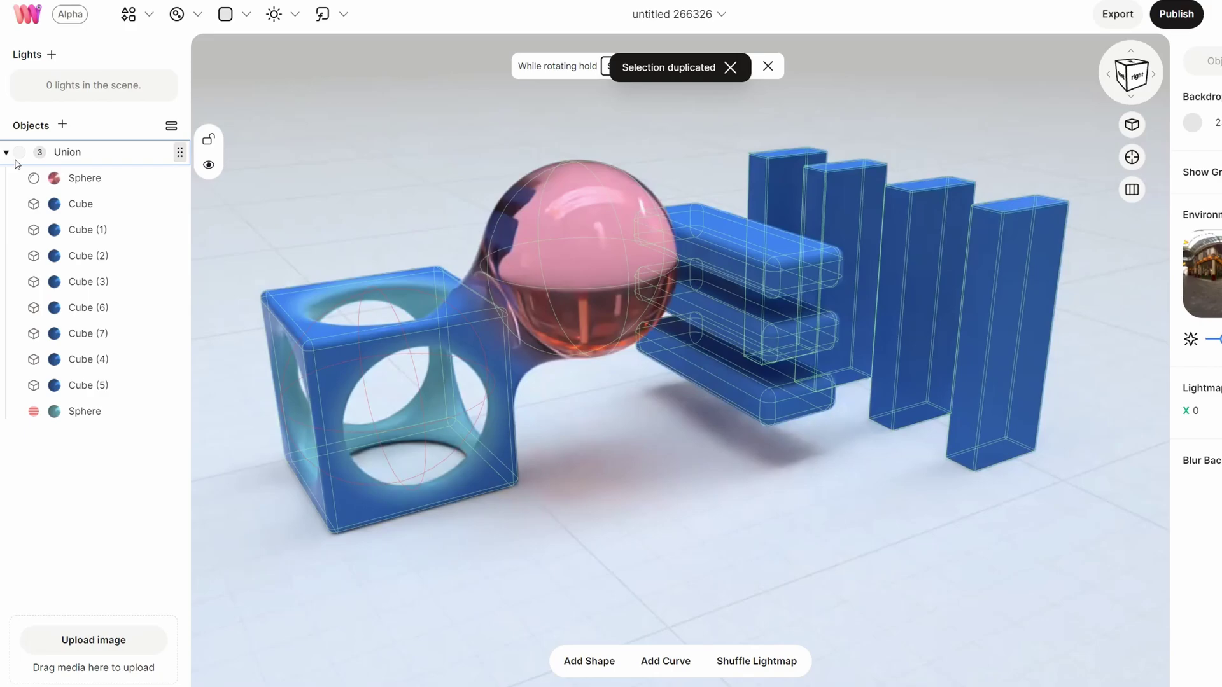
Scale the Union group to about half size, lower it, and raise Child's Gap to blend it.
click(7, 153)
click(95, 152)
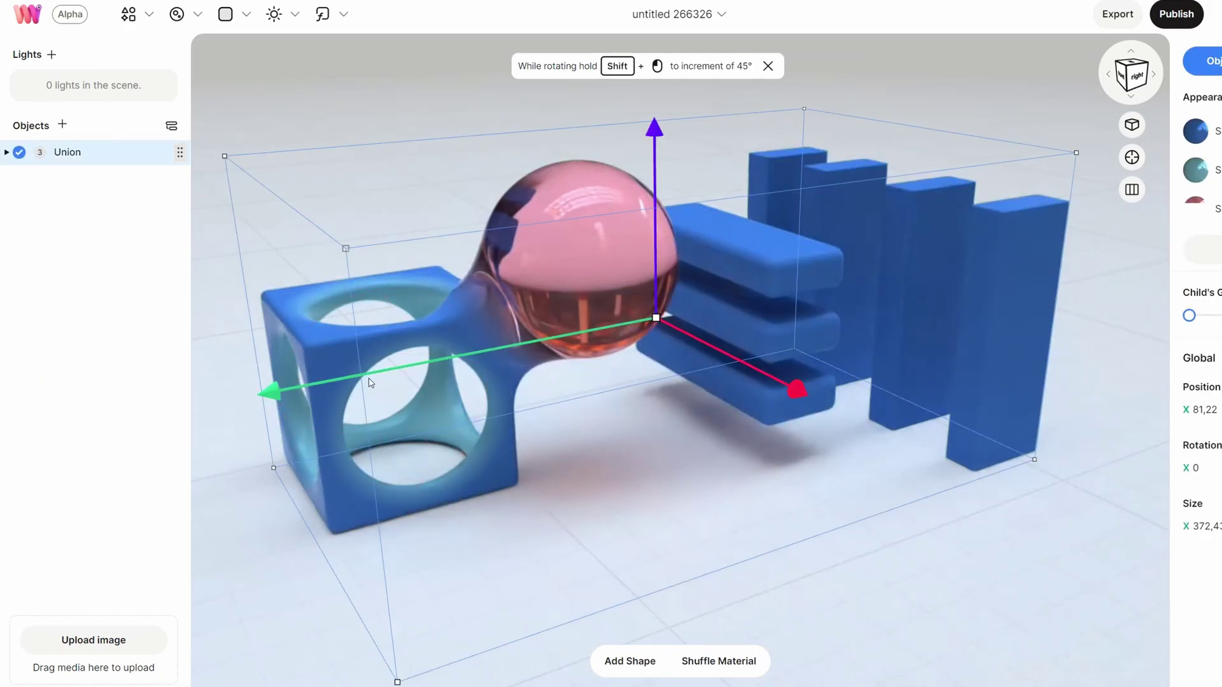
drag(278, 392, 317, 395)
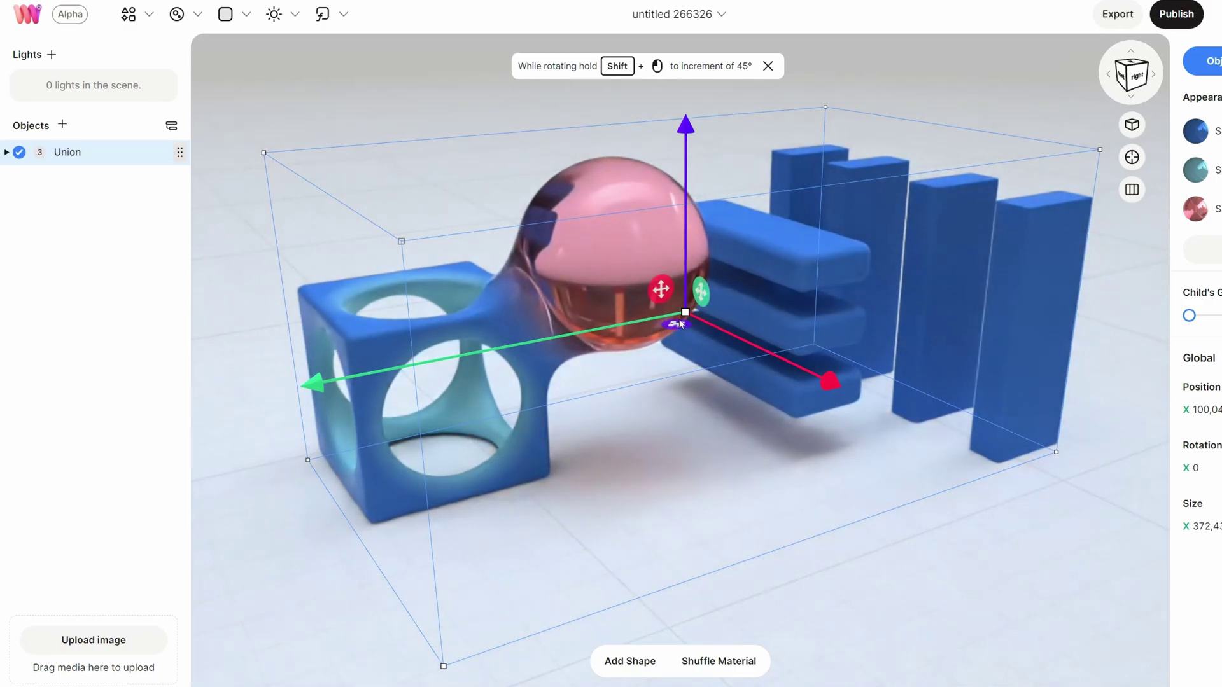
drag(680, 324, 656, 305)
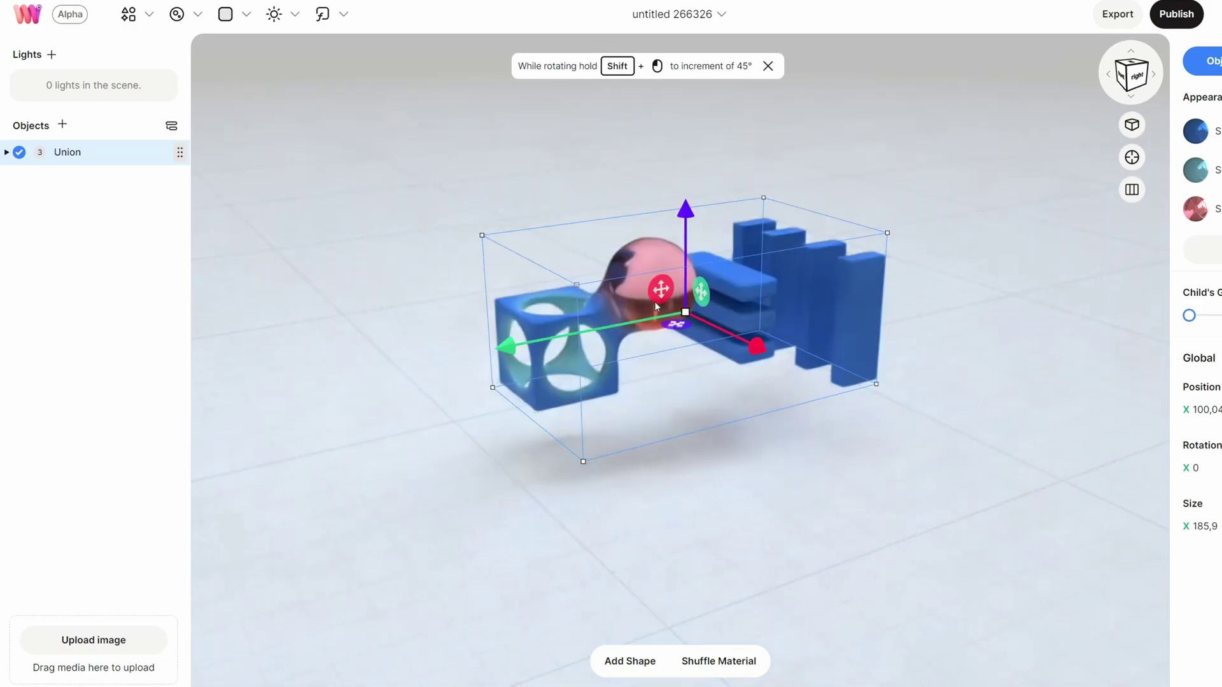
drag(693, 225, 692, 262)
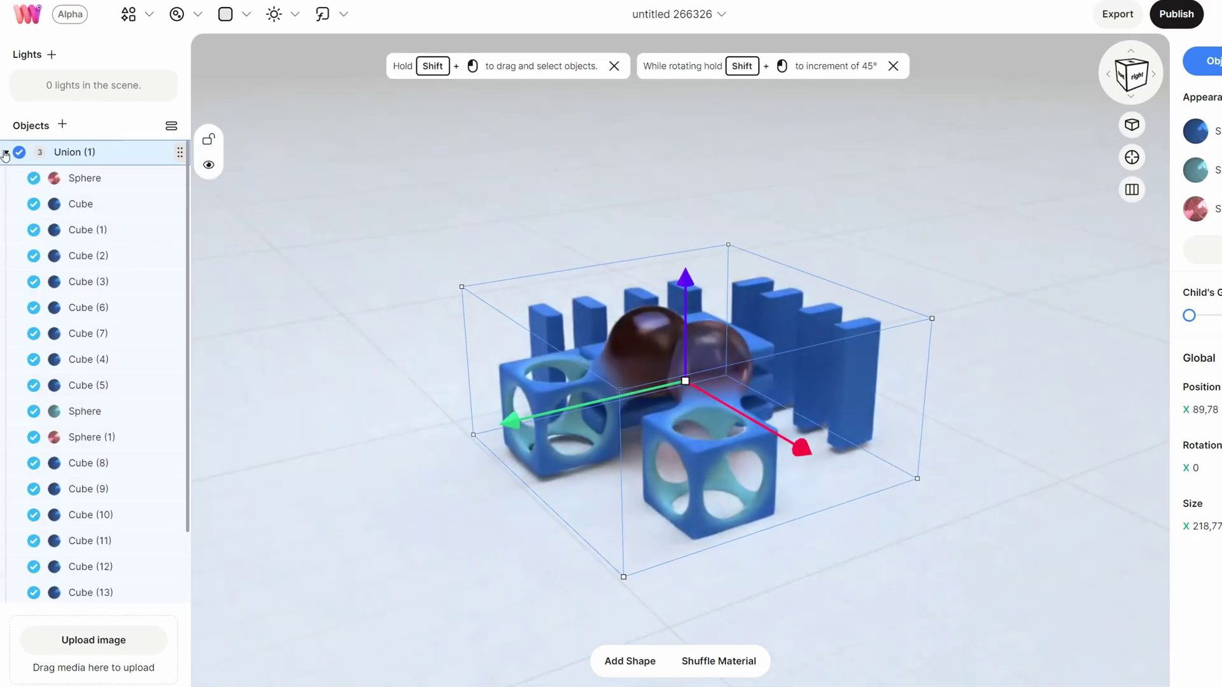
click(6, 153)
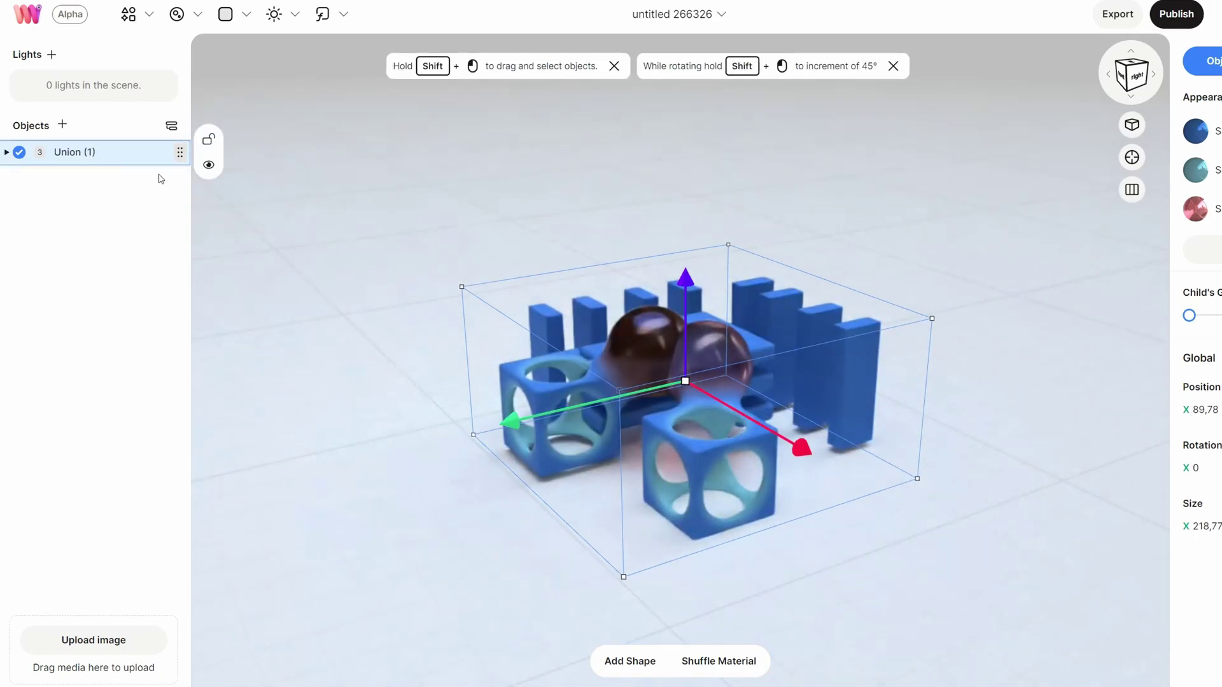
mouse_move(1209, 324)
mouse_down()
mouse_move(1218, 321)
mouse_move(1194, 332)
mouse_up()
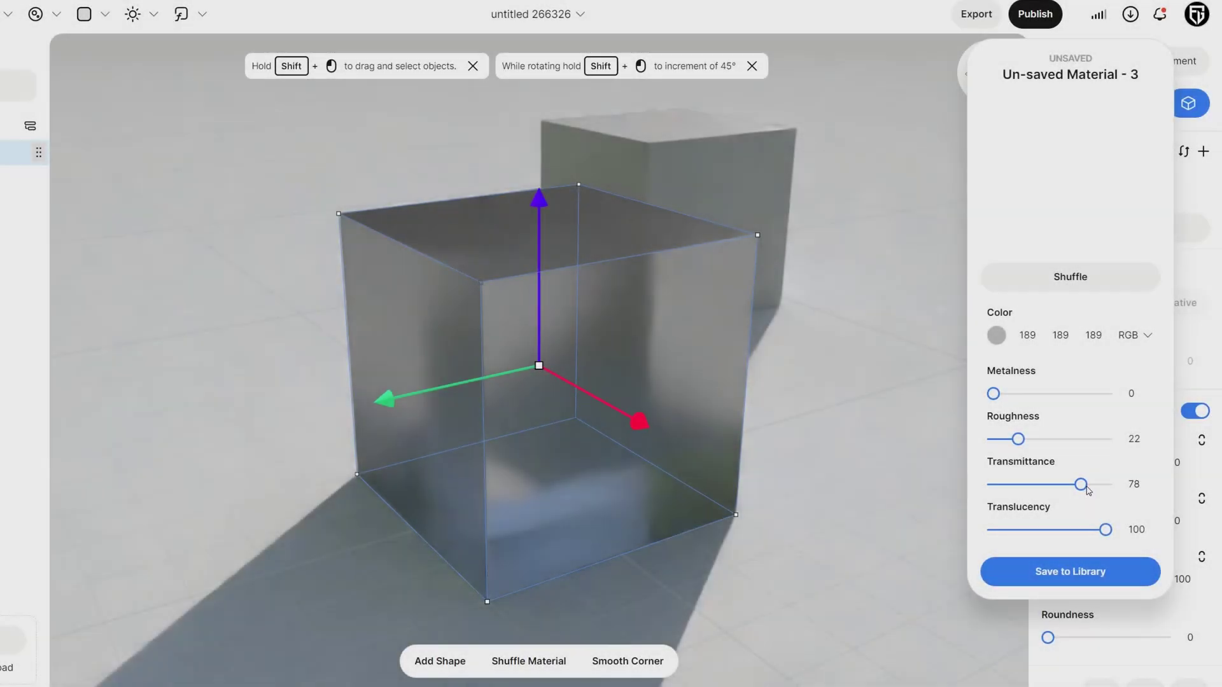
Make the cube's material fully transmissive glass with roughness 0.
drag(1089, 490, 1134, 490)
drag(914, 505, 894, 501)
click(1137, 482)
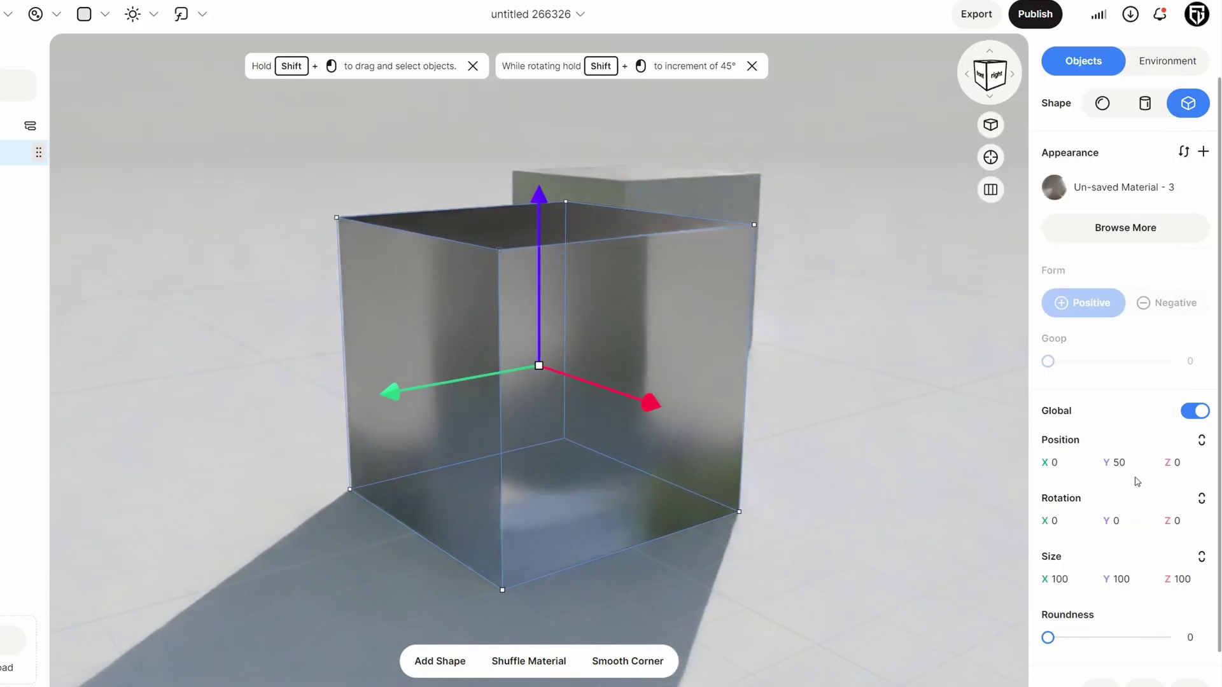
click(1082, 190)
drag(1032, 446, 953, 441)
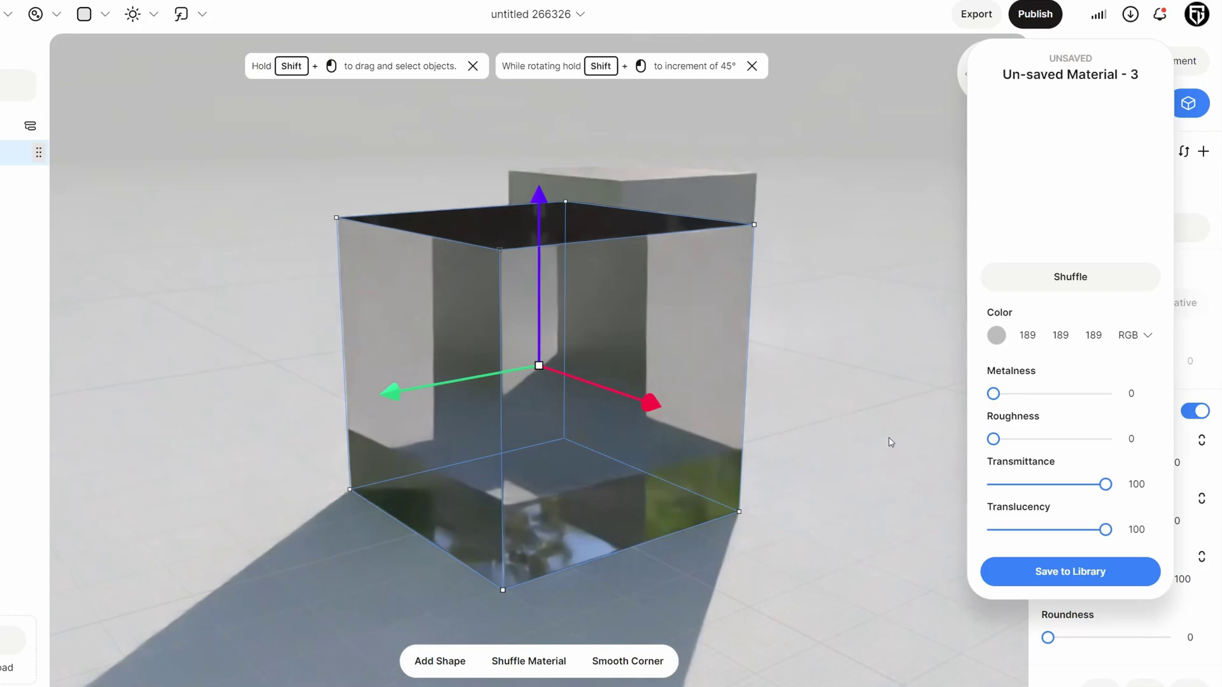
click(887, 442)
click(559, 420)
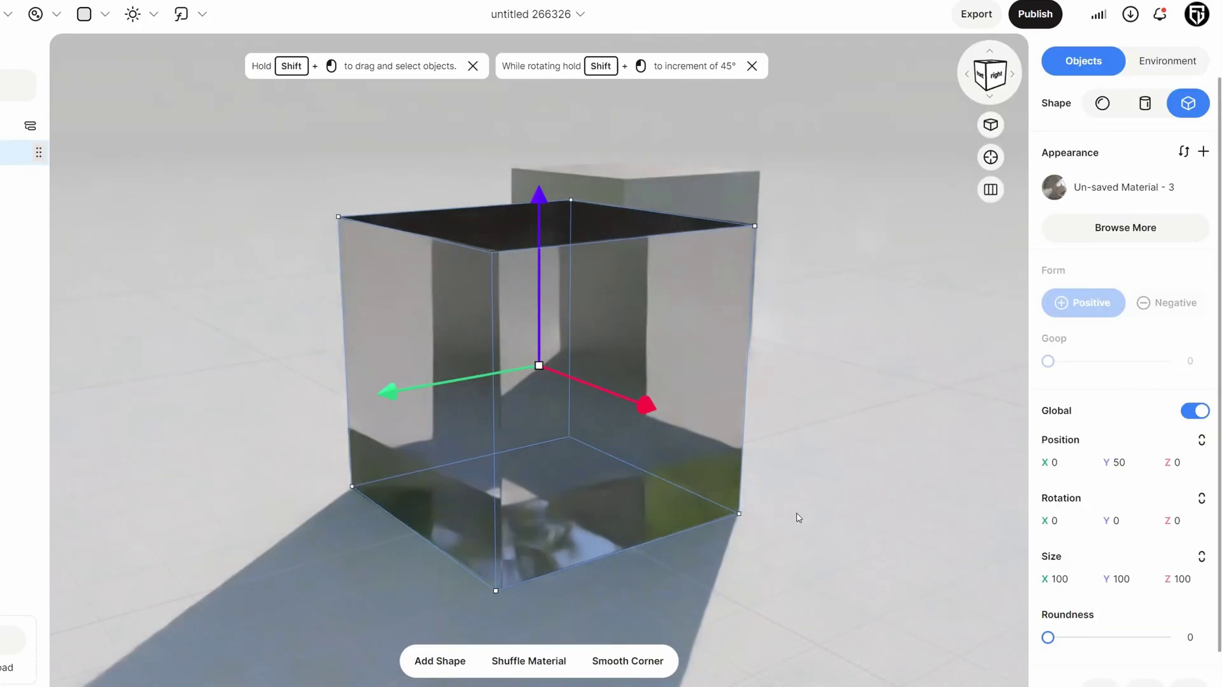
Raise the small cube inside the glass sphere along its up axis.
drag(1018, 513, 980, 544)
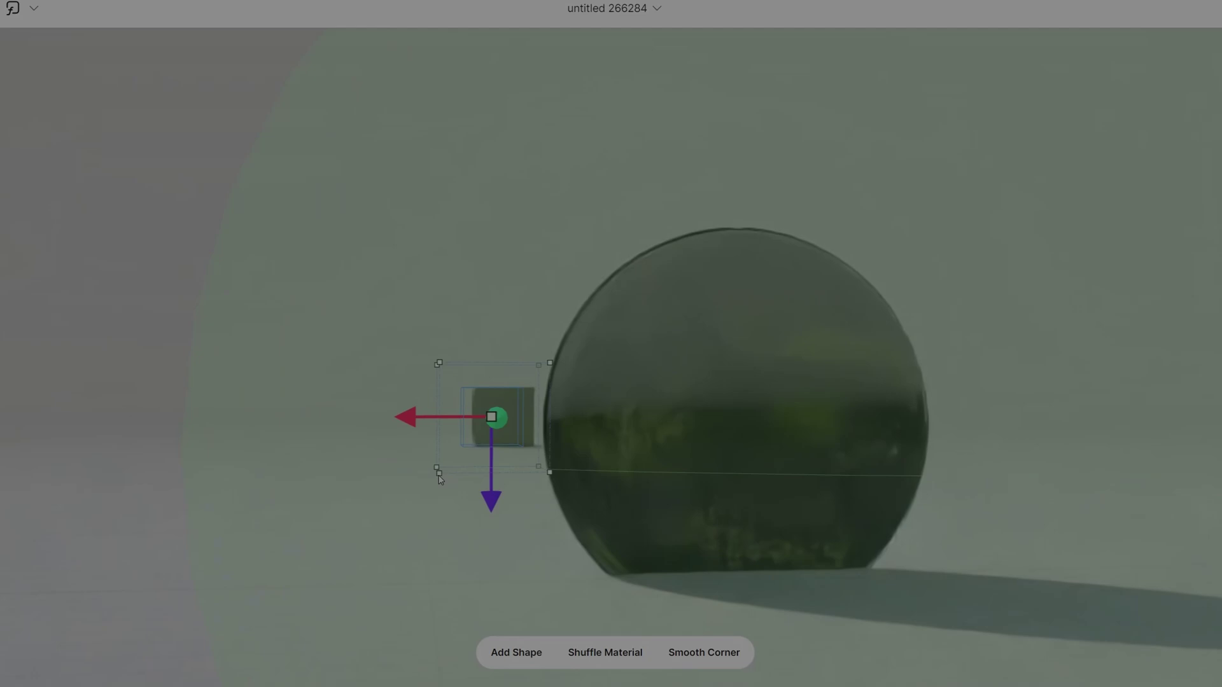
drag(439, 479, 303, 471)
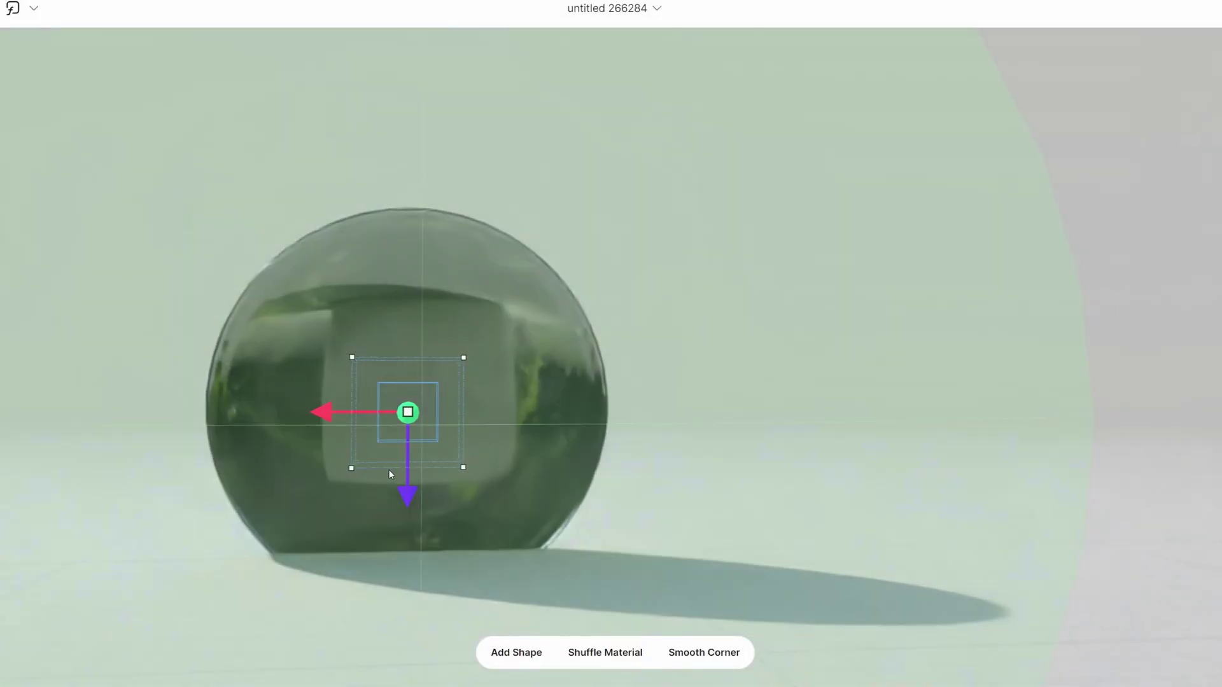
drag(412, 508, 405, 477)
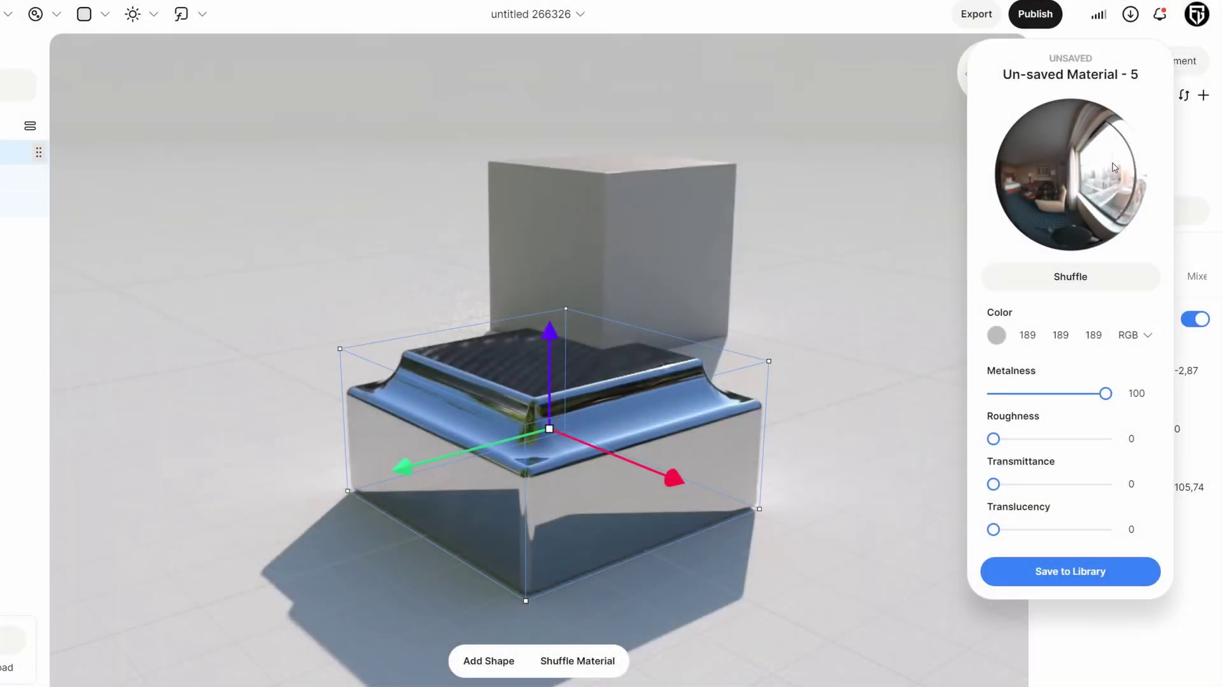
Give the block a random material recoloured golden tan d49c6b, and pull the capsule top into a tip.
click(1204, 150)
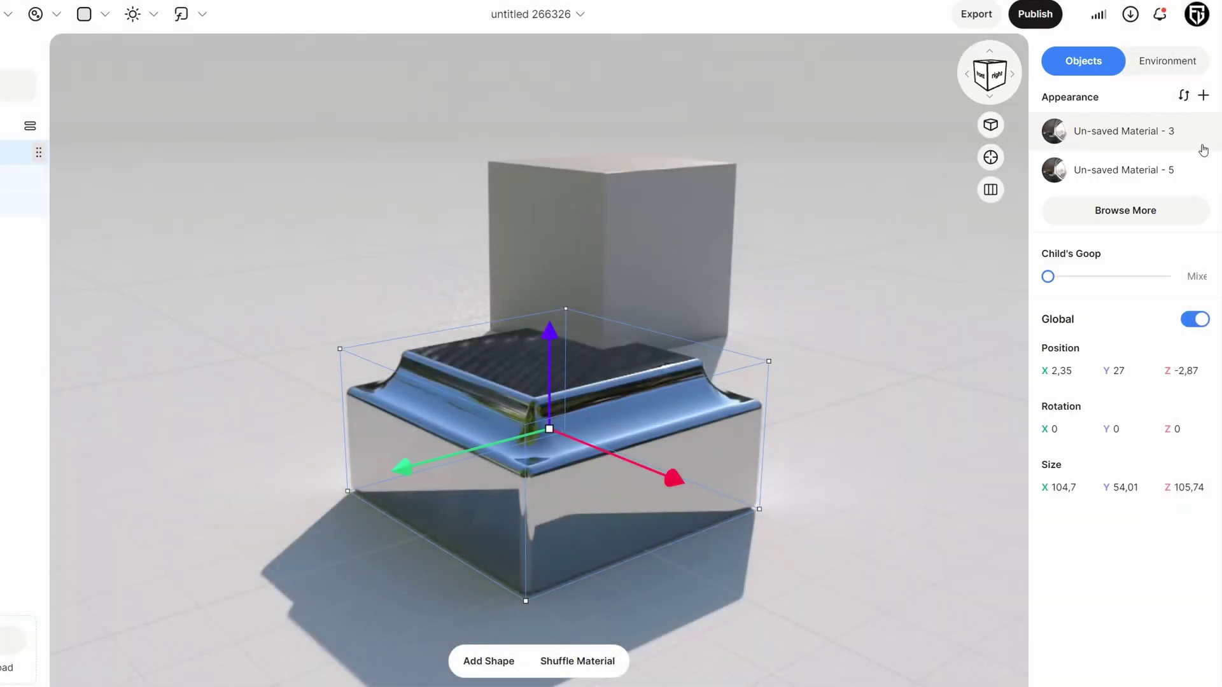
click(1183, 97)
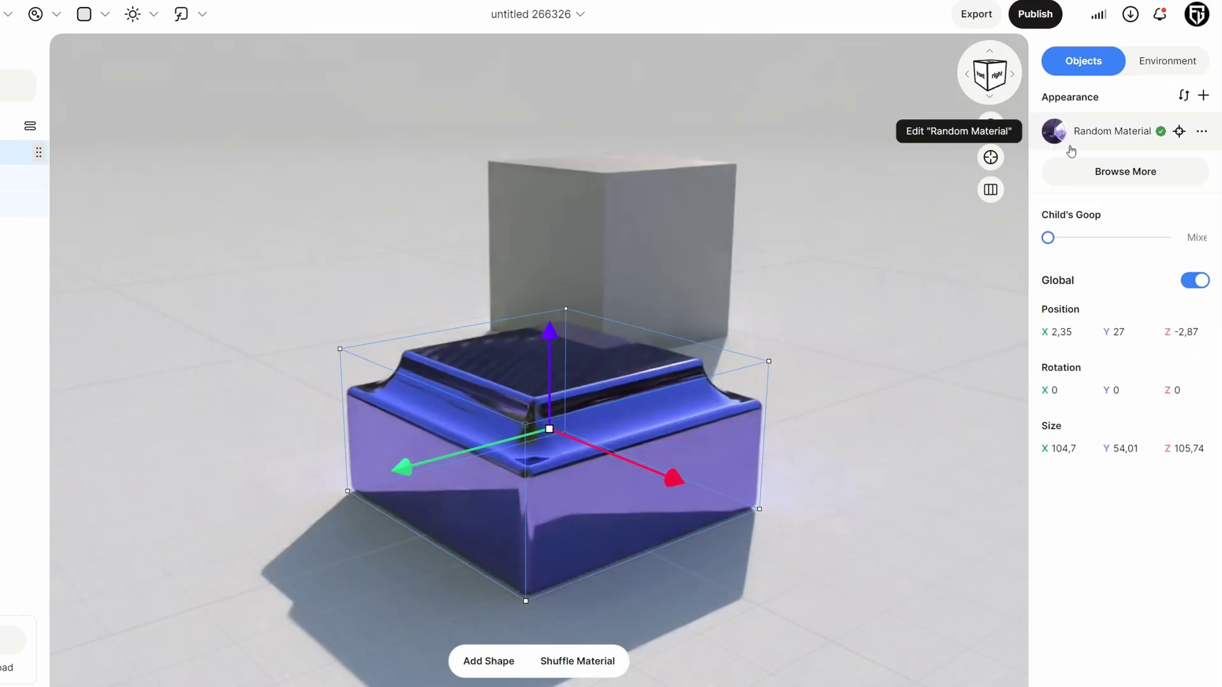
click(1055, 132)
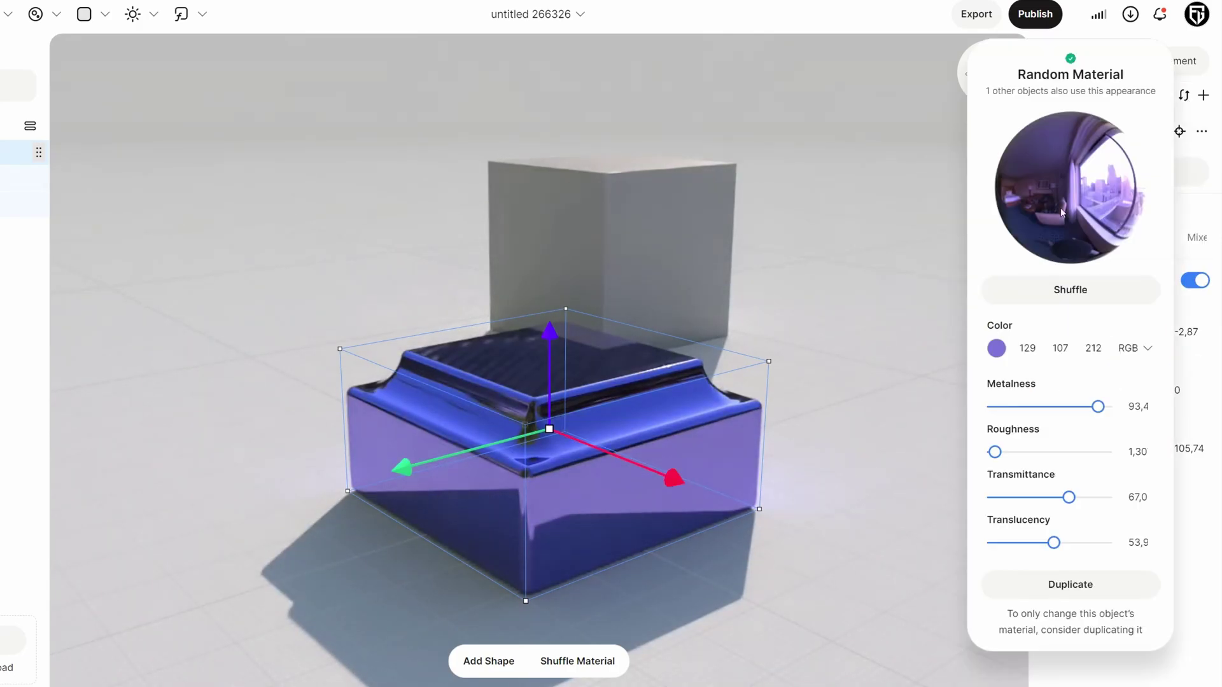
click(996, 349)
drag(839, 474, 796, 475)
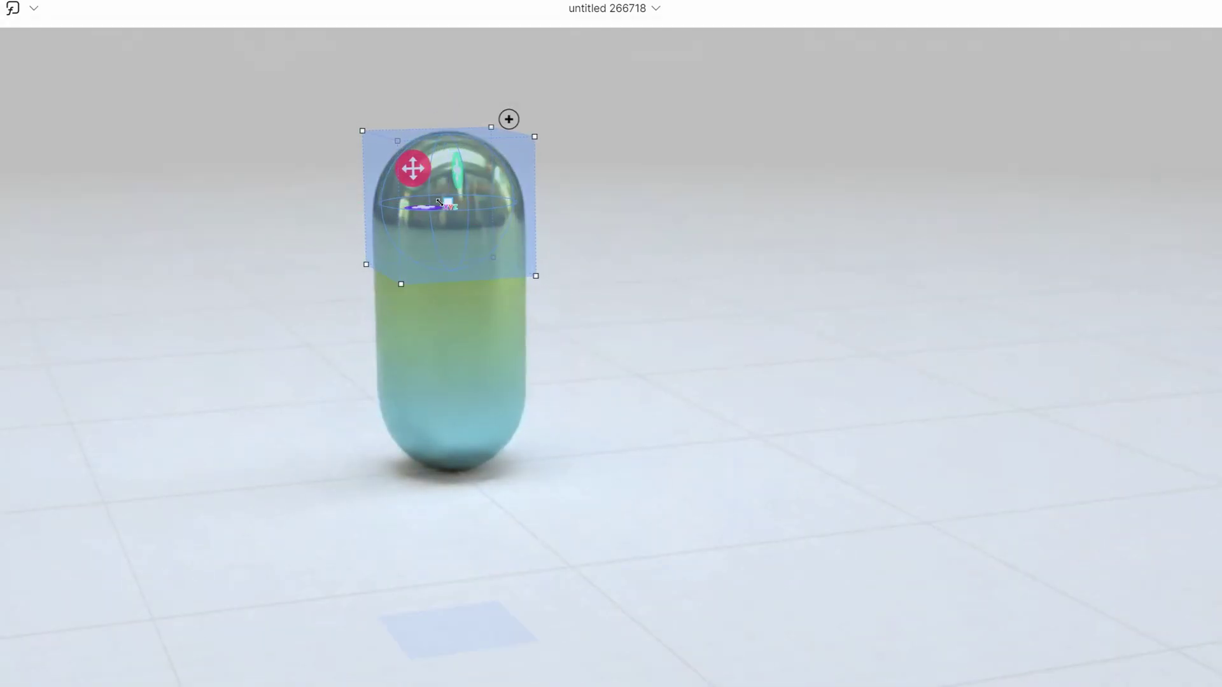
drag(440, 202, 446, 158)
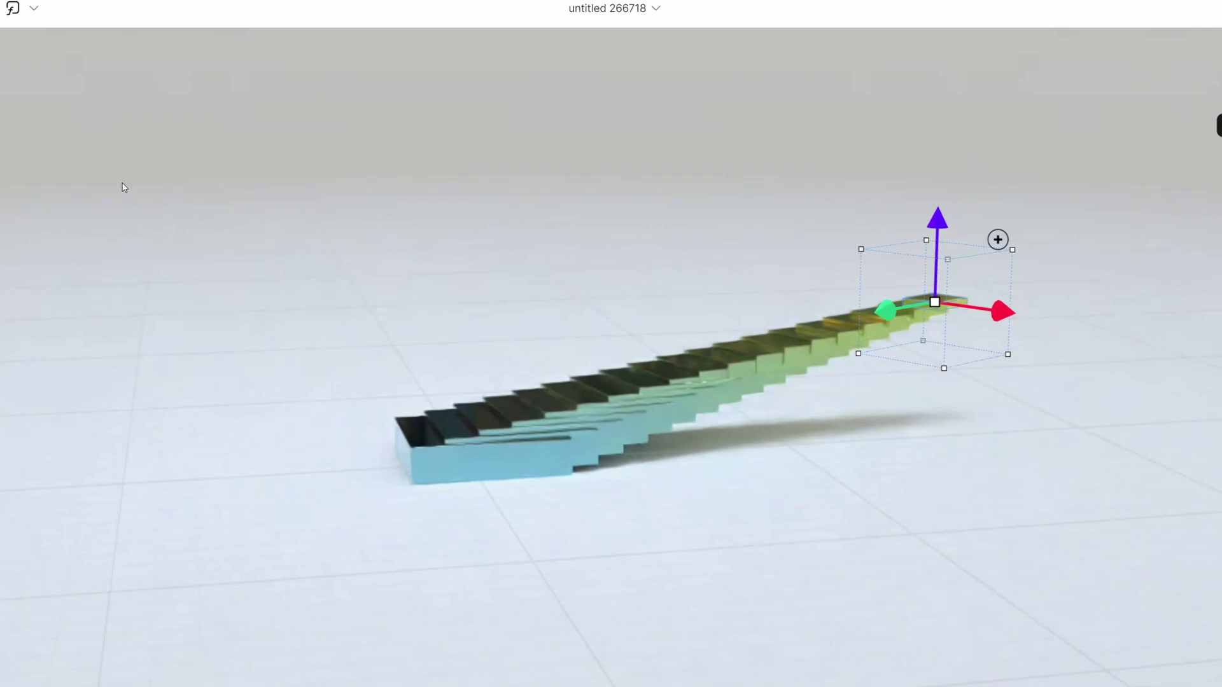
Bend the repeated row of blocks upward into a curved staircase arc.
drag(558, 385, 329, 182)
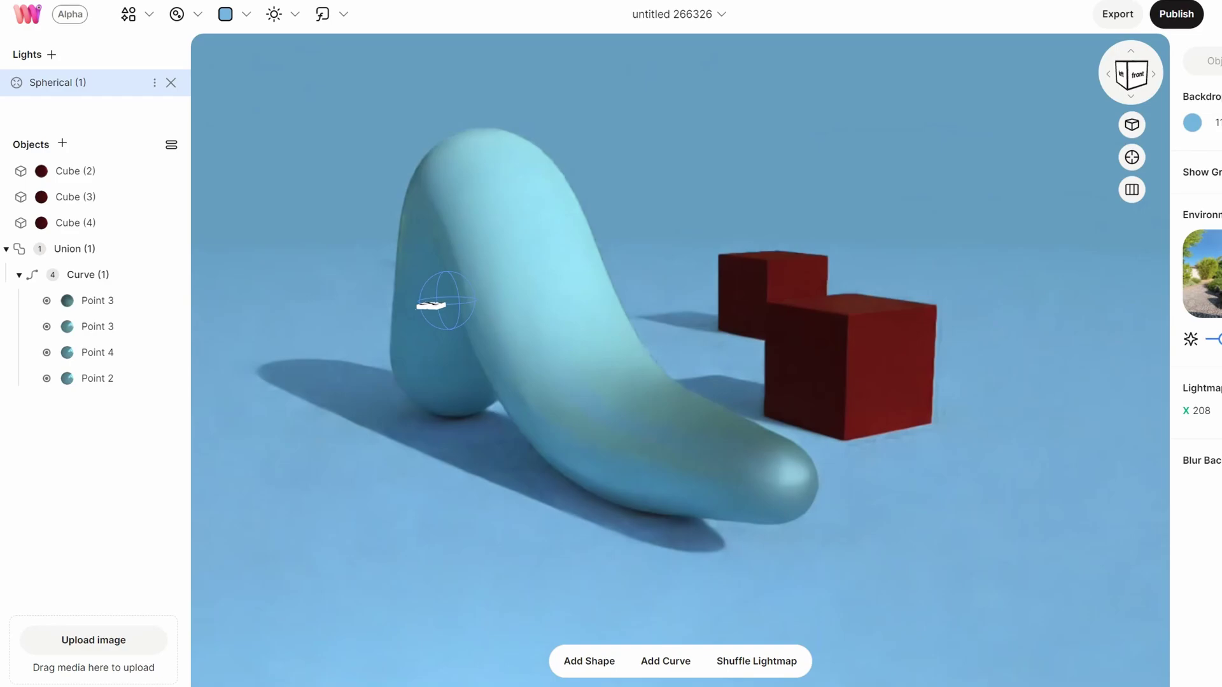
Move the Spherical (1) light over the curved tube and set its colour to red.
drag(431, 306, 443, 272)
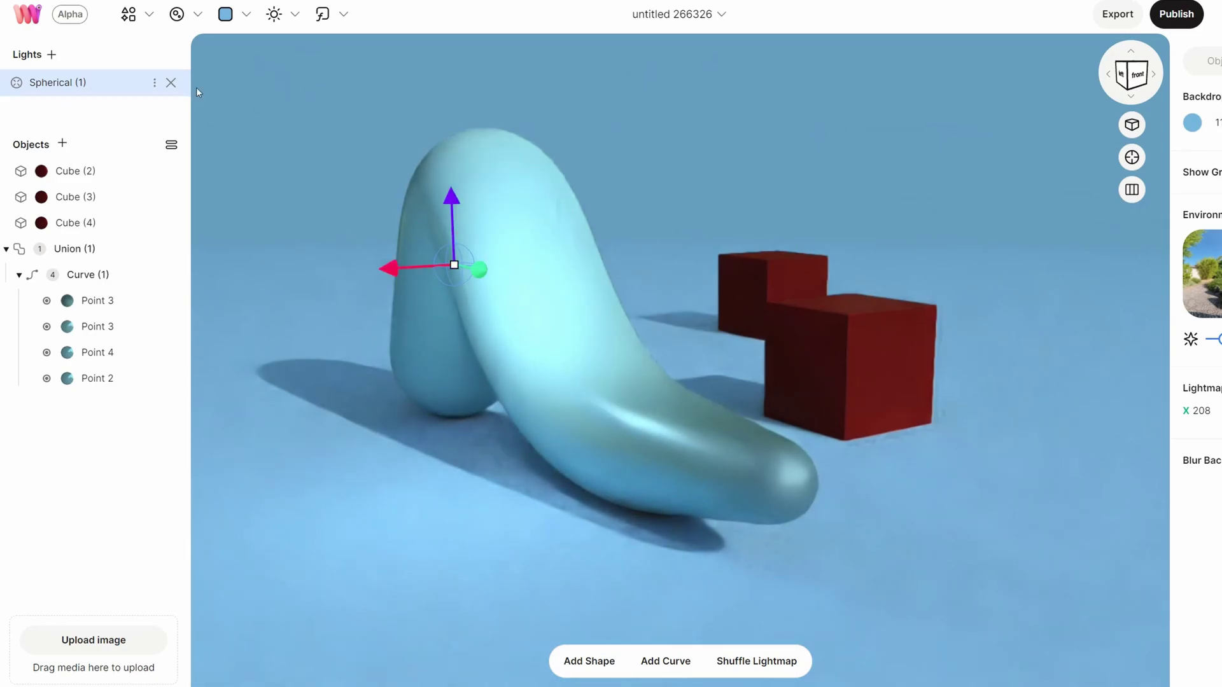
click(154, 85)
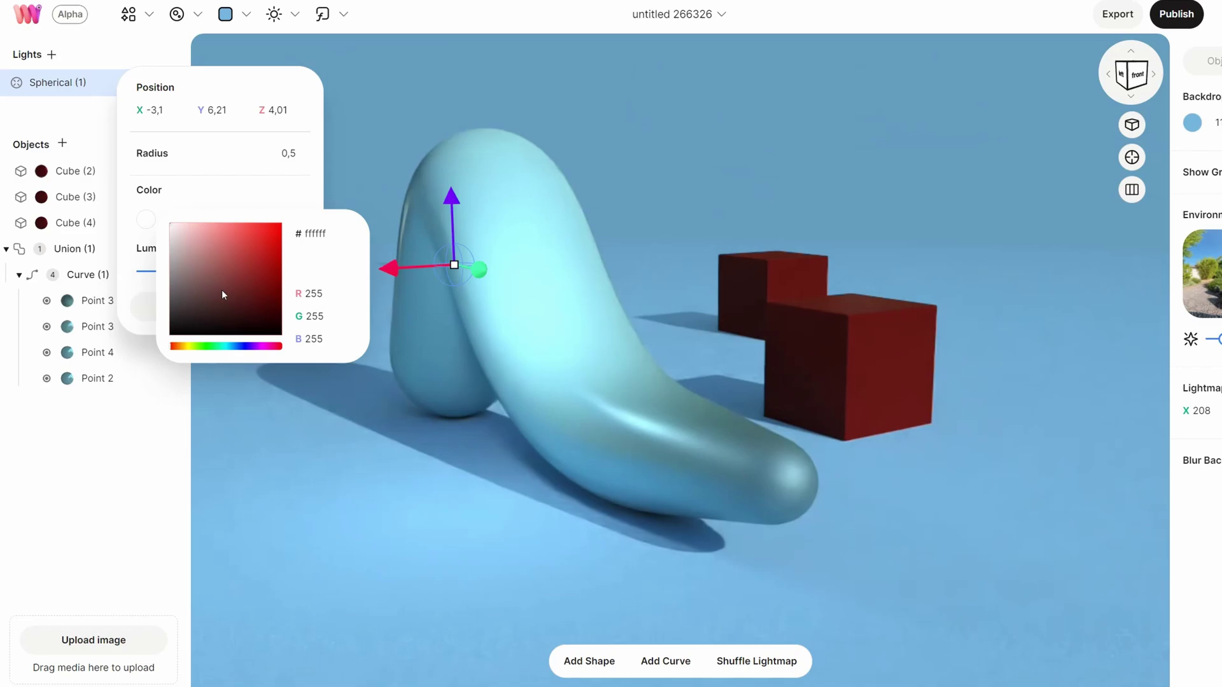
drag(222, 295, 269, 255)
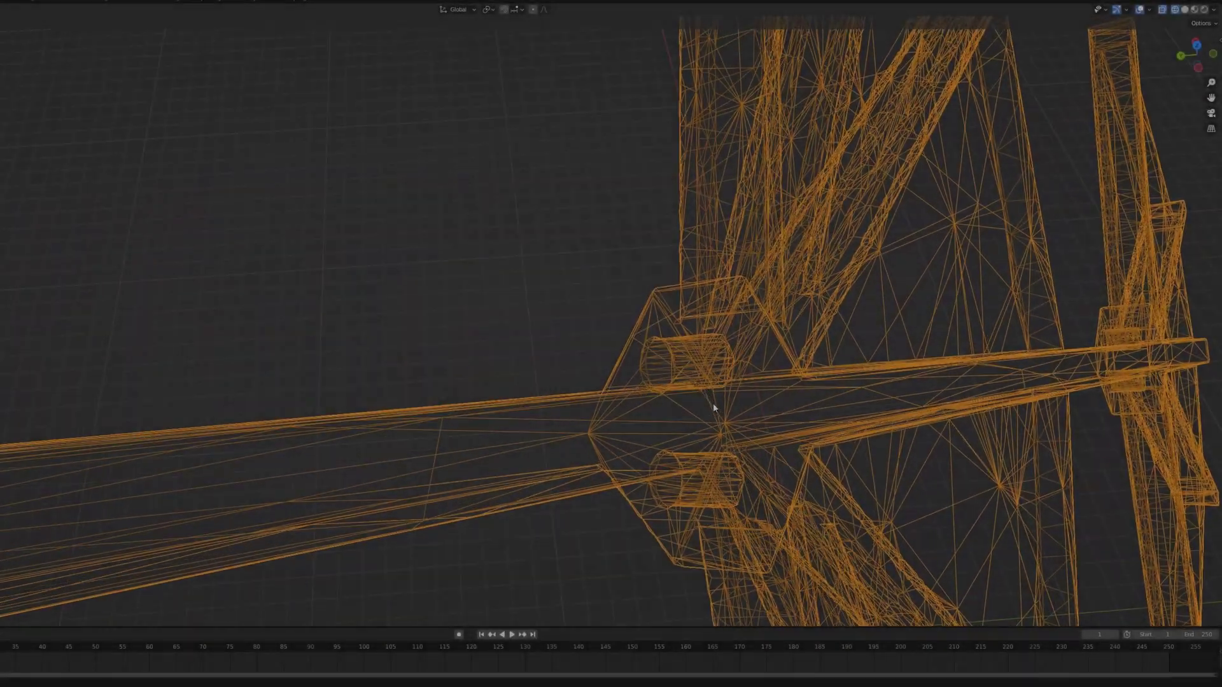
Orbit and zoom close around the glider's wireframe hub and spars.
middle_drag(713, 403, 411, 399)
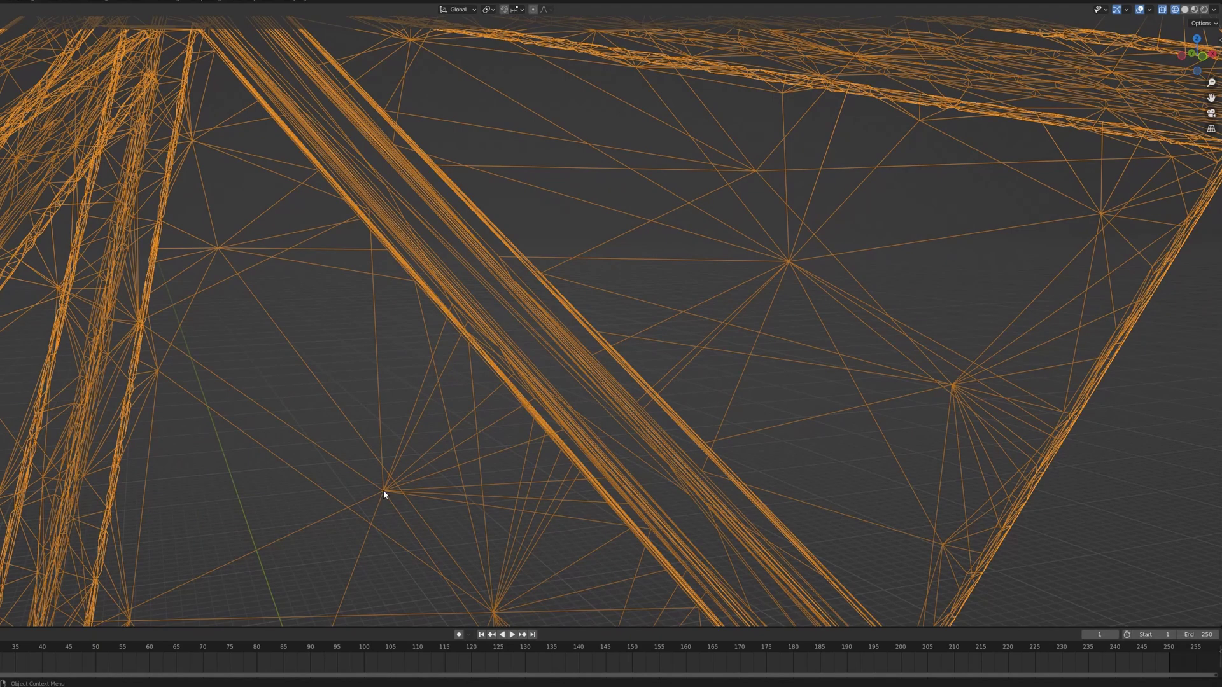
scroll(490, 423, down, 8)
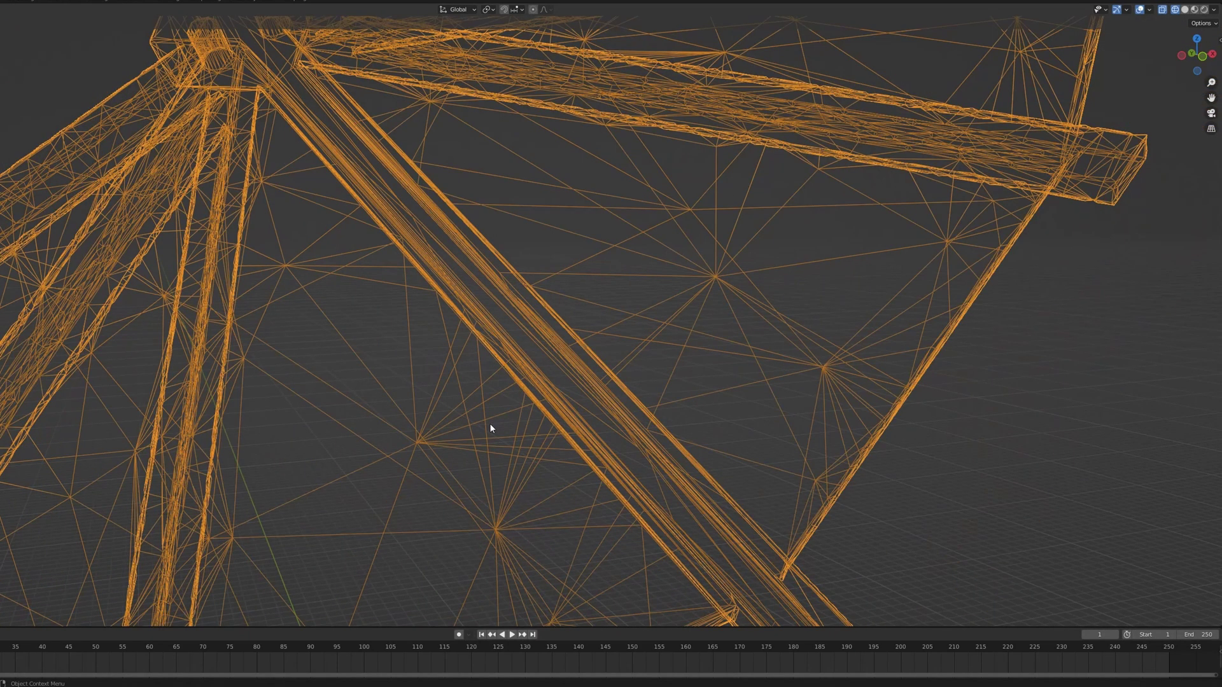
middle_drag(494, 429, 481, 466)
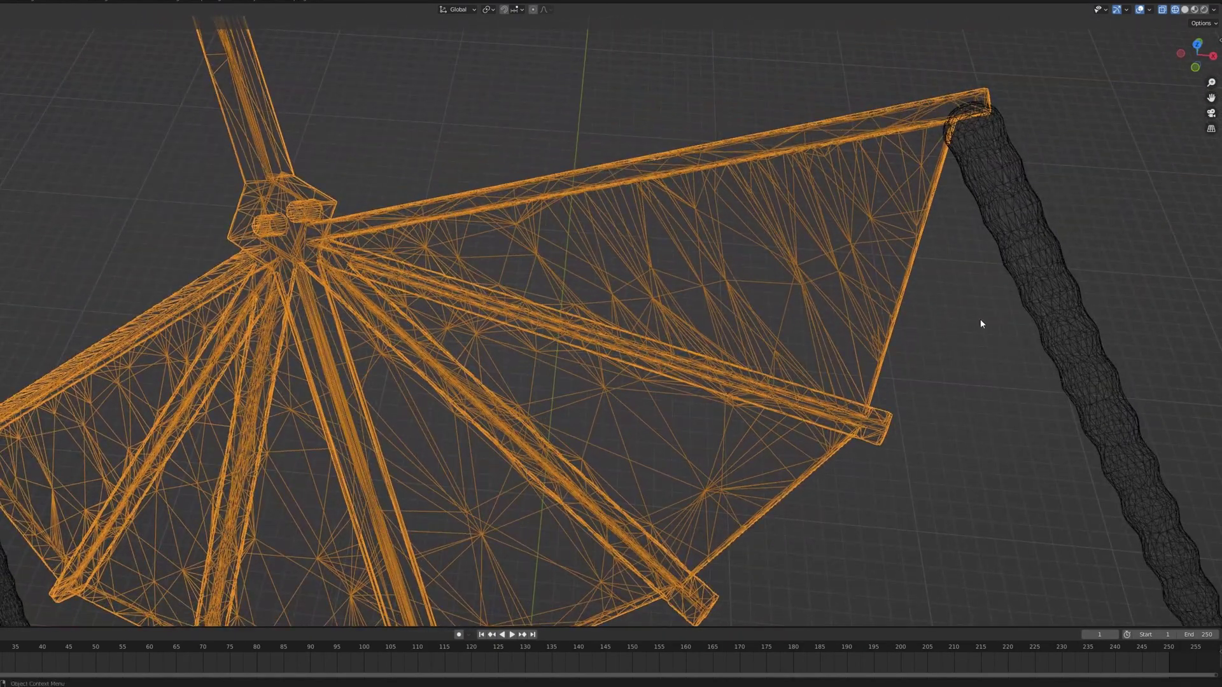
middle_drag(588, 378, 708, 396)
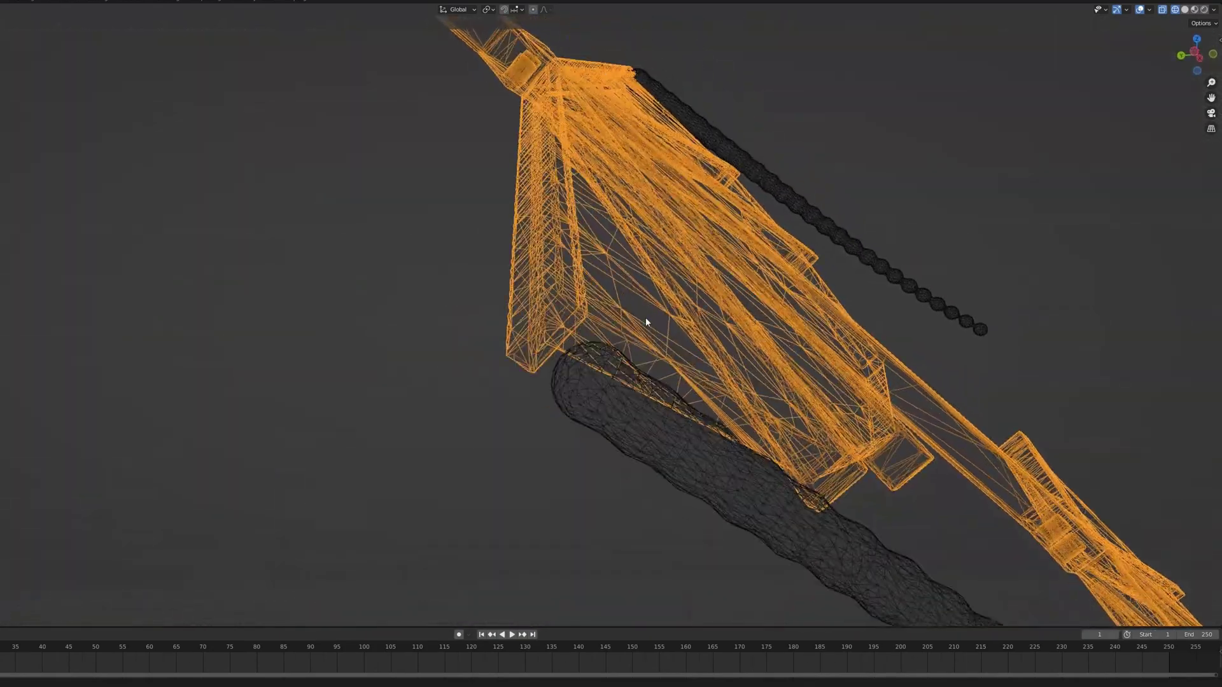
middle_drag(645, 317, 574, 402)
scroll(575, 404, up, 3)
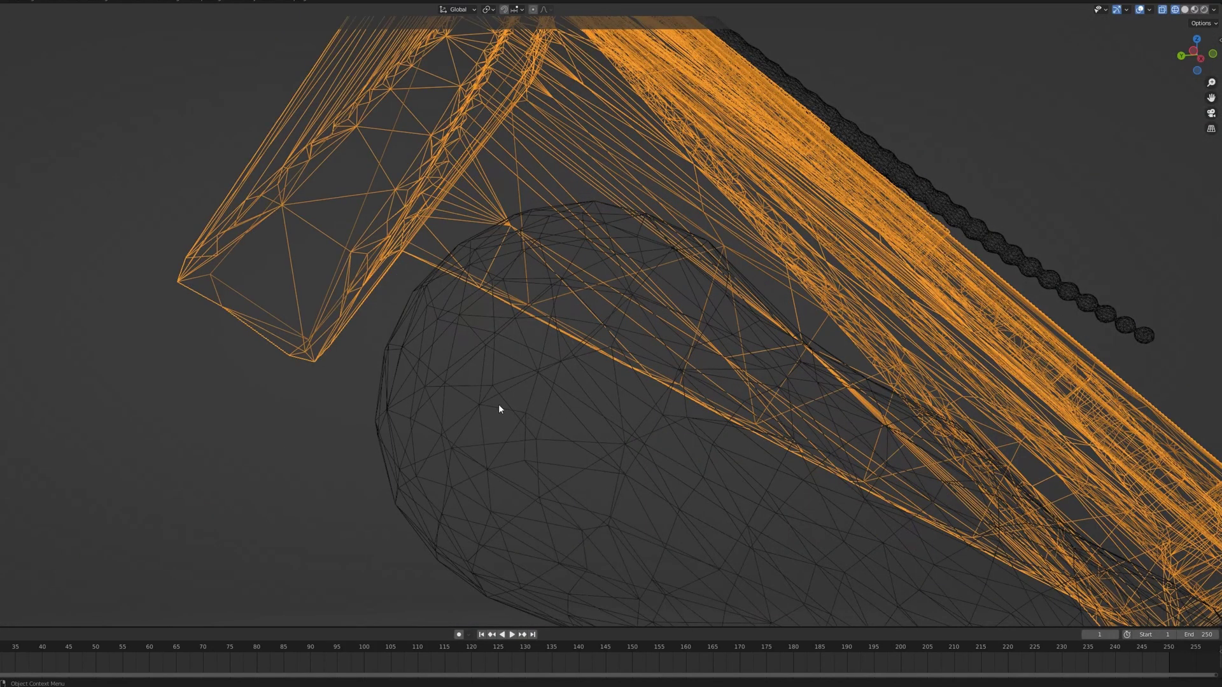
Select the teardrop and bead strand and inspect it from a slightly different angle.
click(479, 406)
middle_drag(692, 407, 509, 406)
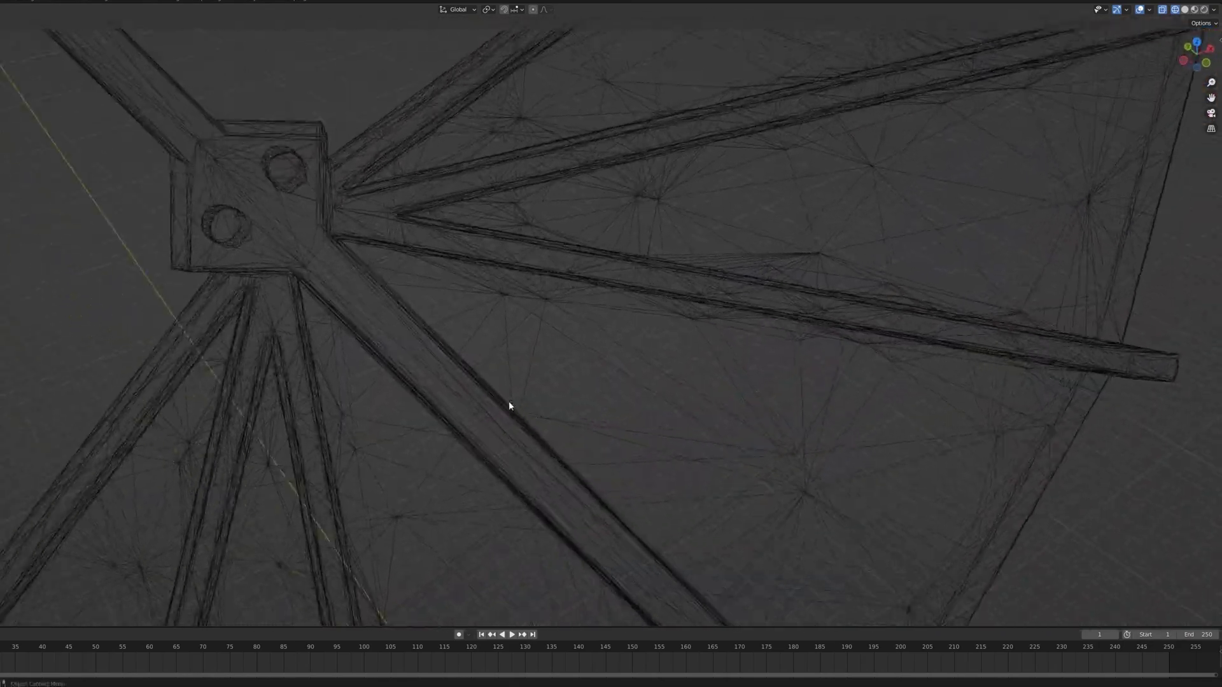
scroll(477, 408, up, 2)
scroll(476, 407, down, 7)
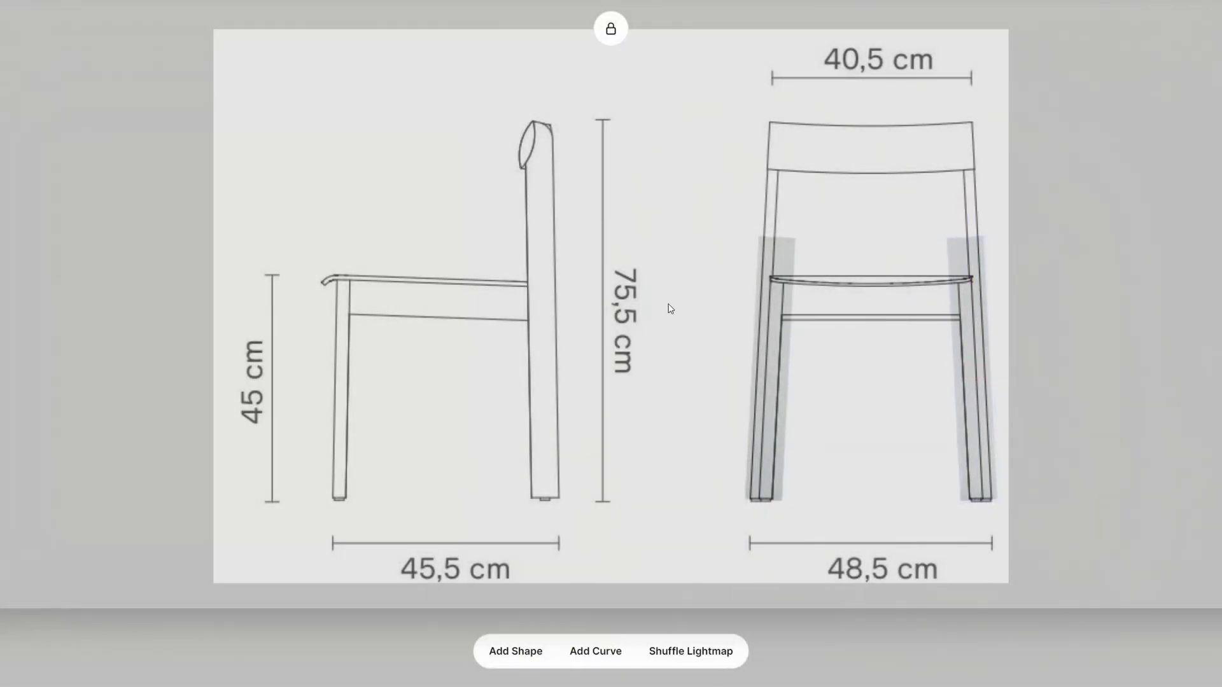
Place a bar over the right chair view and rotate it onto the chair's top rail.
drag(967, 382, 946, 84)
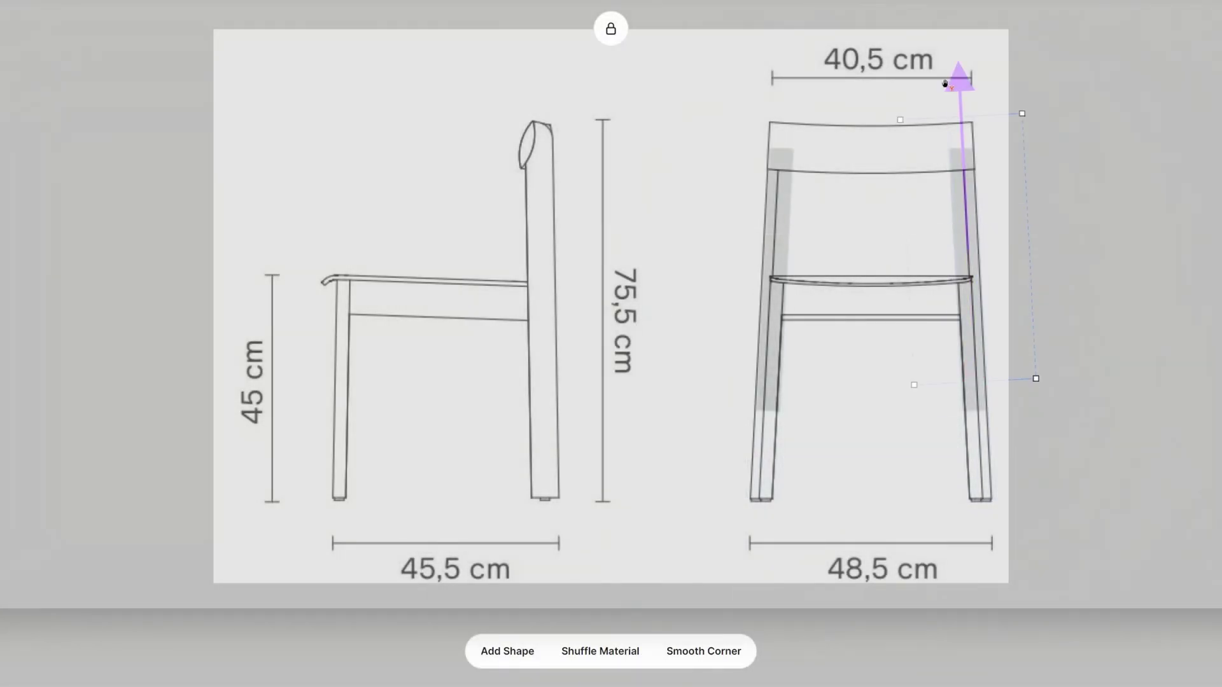
drag(1099, 341, 1069, 242)
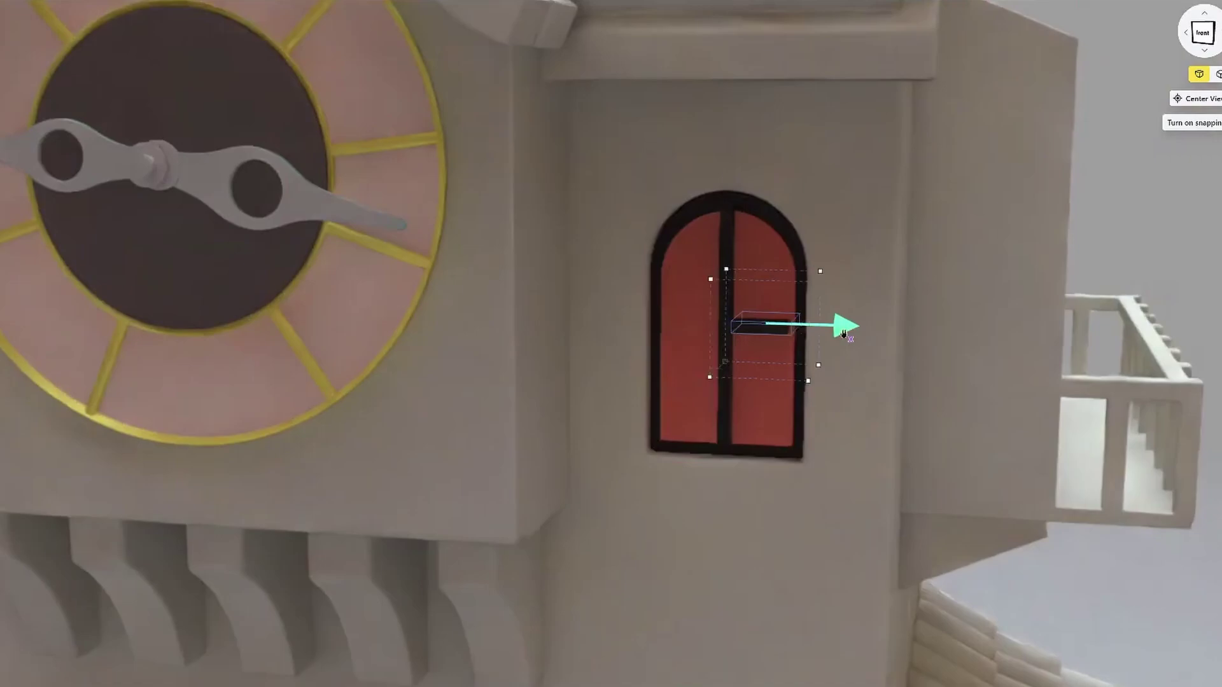
Paste a copy of the door handle and move it down onto the other door.
key(ctrl+v)
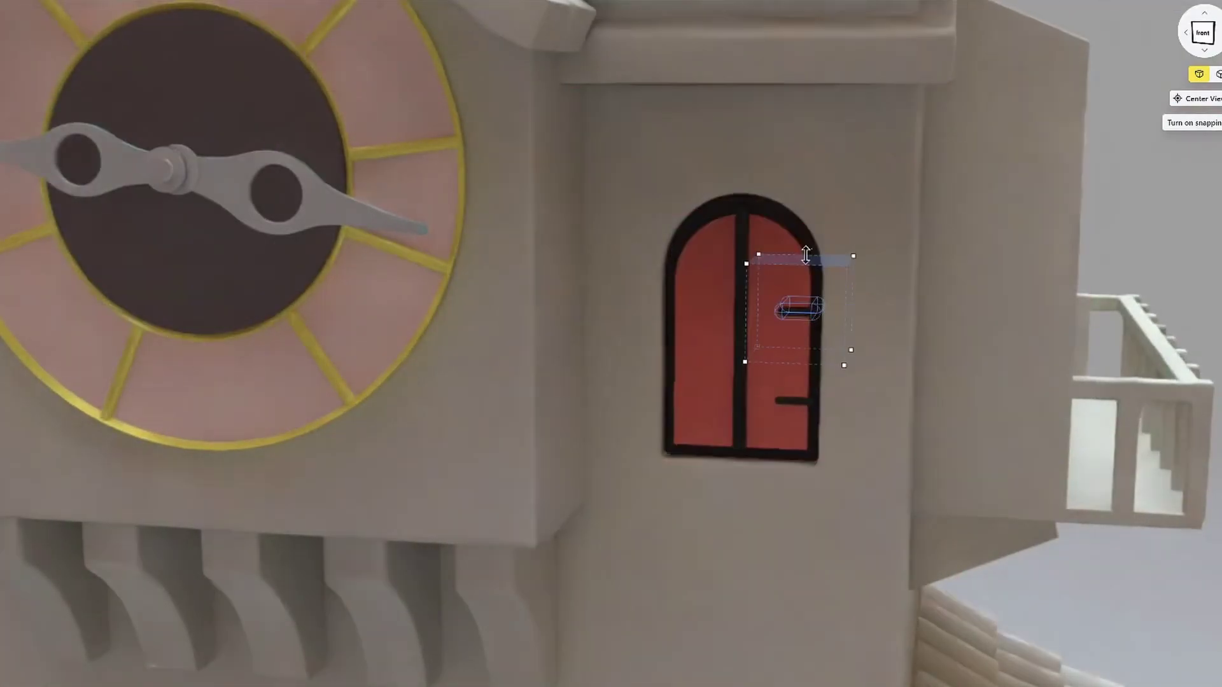
drag(806, 255, 804, 339)
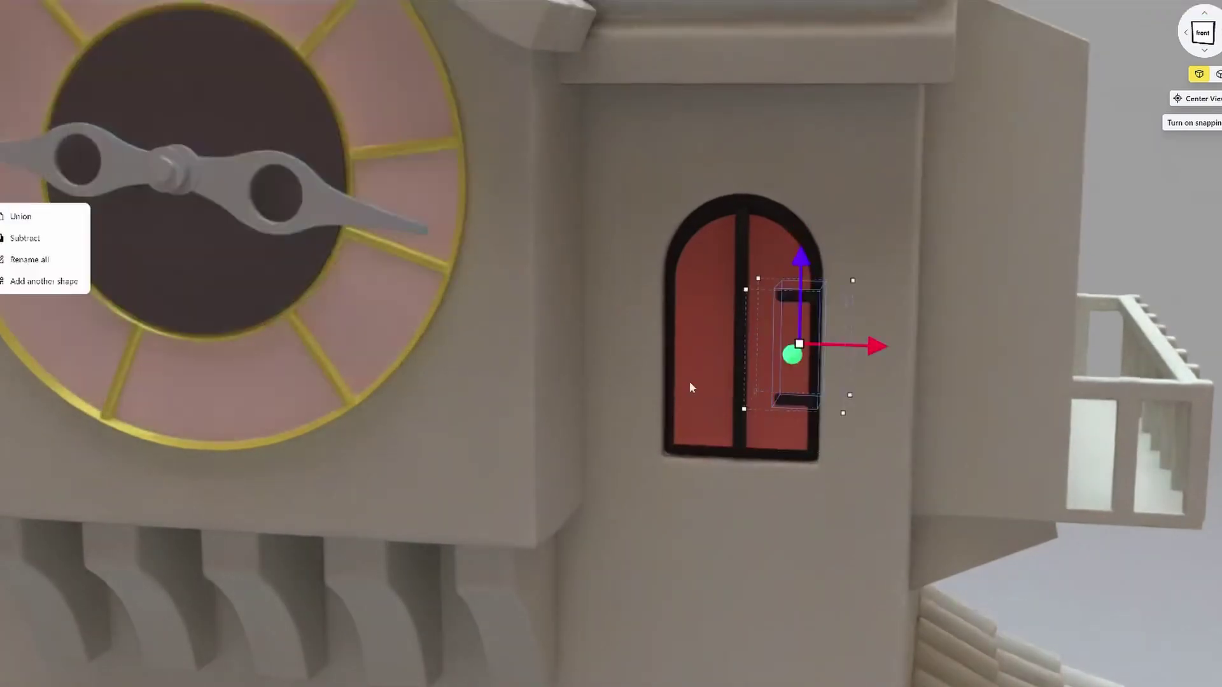